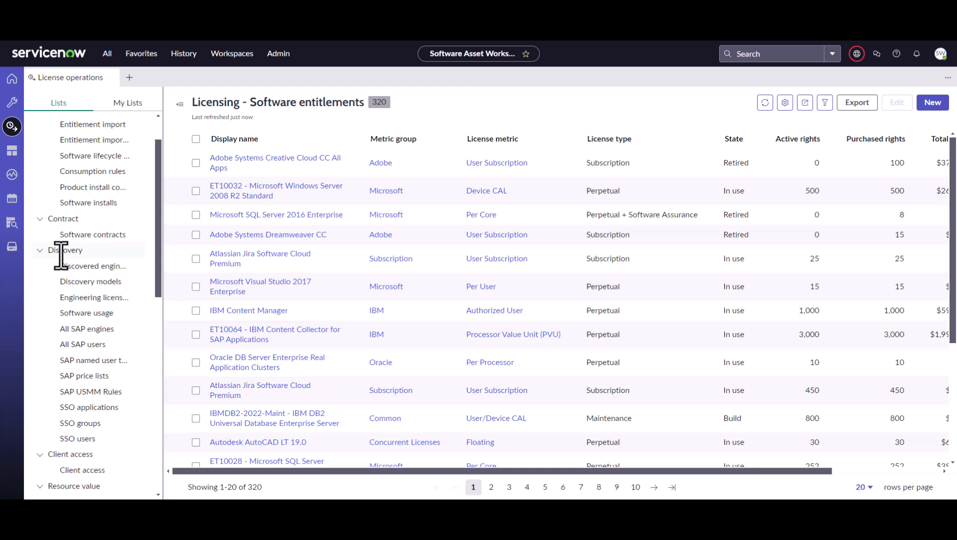
# Step: Open the Discovery software usage list and select Discovery source and Last used time as additional columns
pyautogui.click(71, 313)
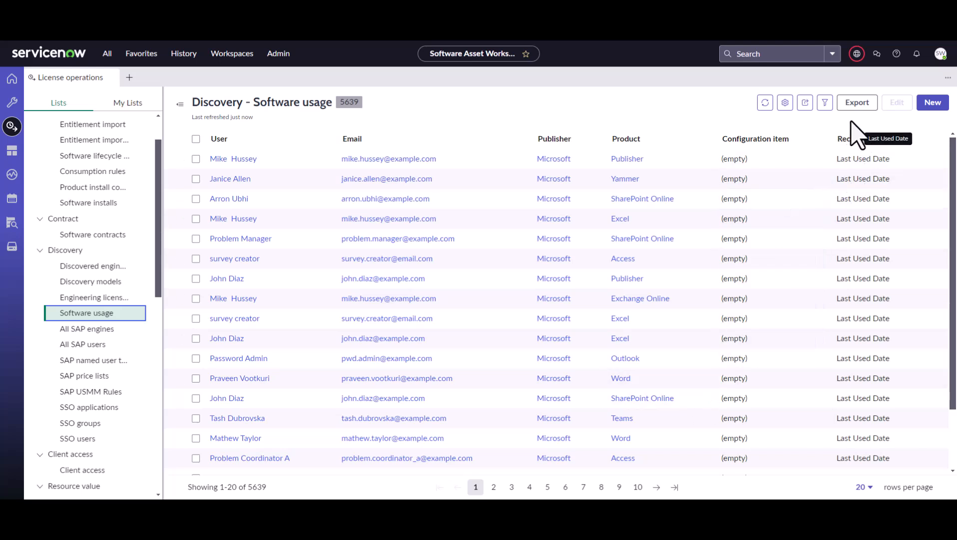
pyautogui.click(786, 103)
pyautogui.click(795, 120)
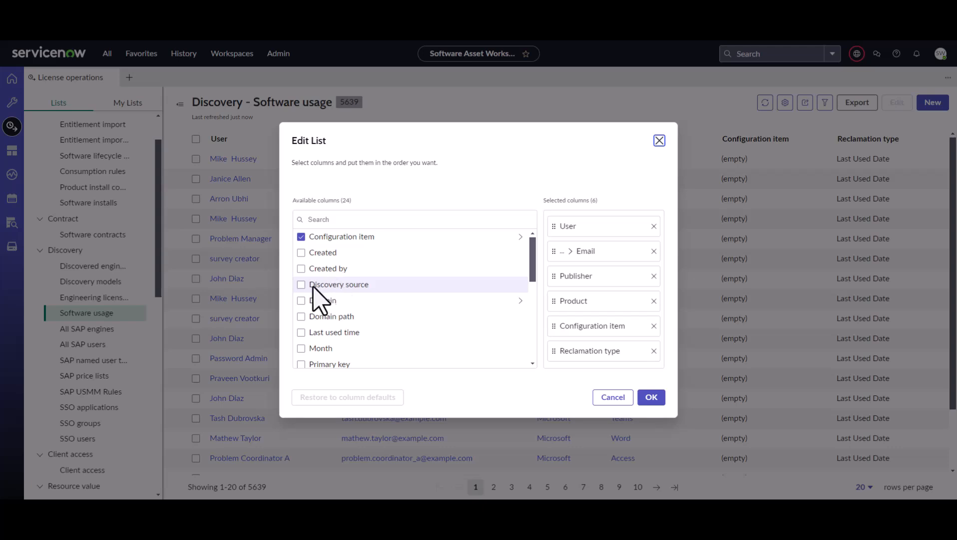
pyautogui.click(301, 285)
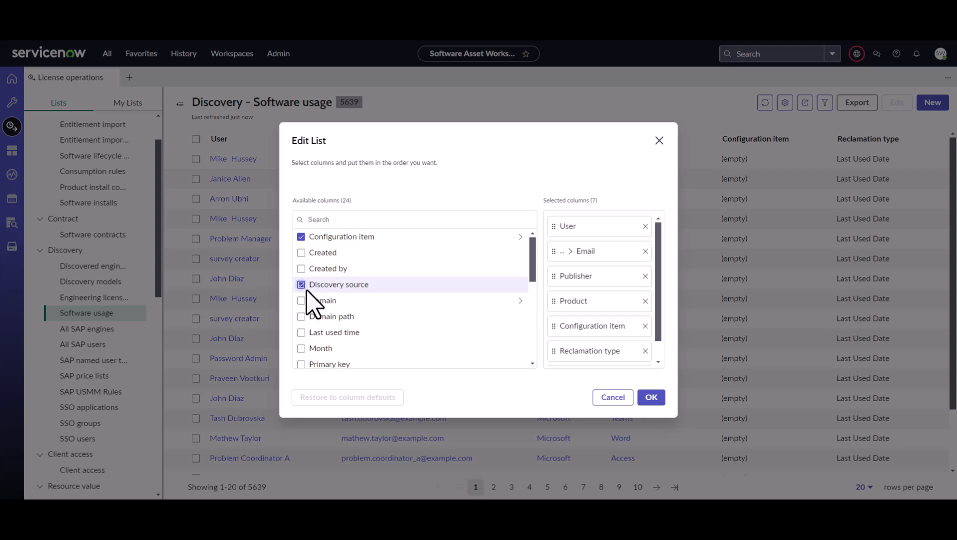
pyautogui.scroll(-2, 312, 305)
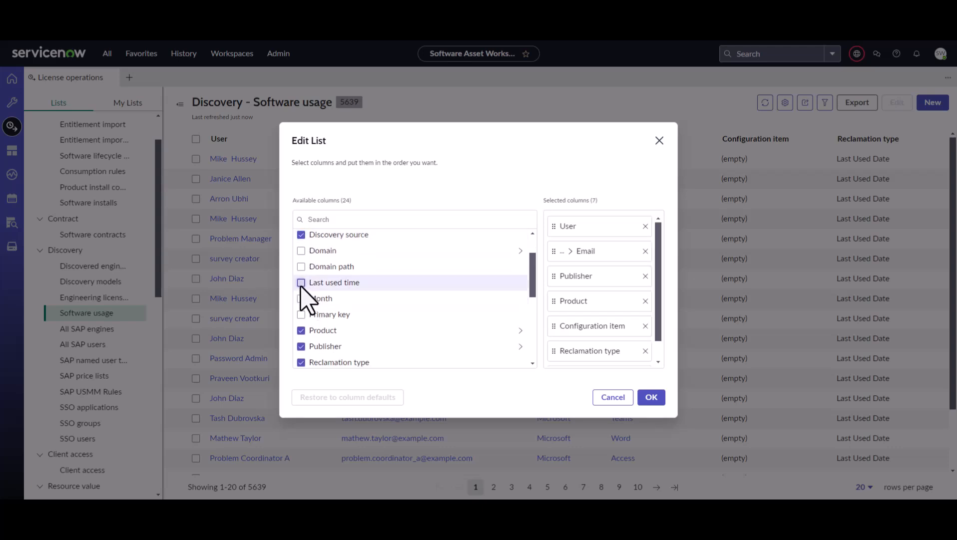
pyautogui.click(302, 282)
# Step: Also select the Usage count and User principal name columns, apply the column selection and review the updated list
pyautogui.scroll(-5, 331, 327)
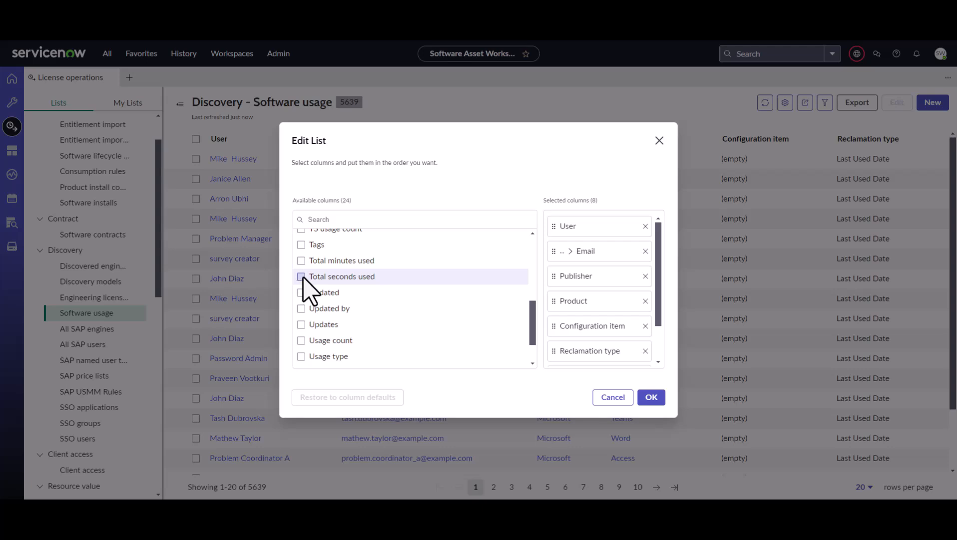
pyautogui.scroll(-1, 310, 332)
pyautogui.click(301, 327)
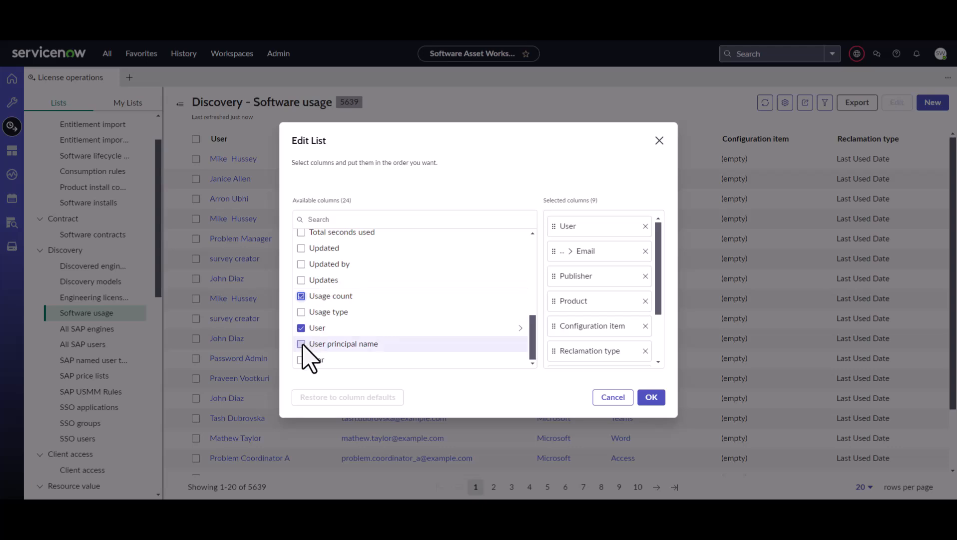
pyautogui.click(302, 343)
pyautogui.scroll(5, 362, 352)
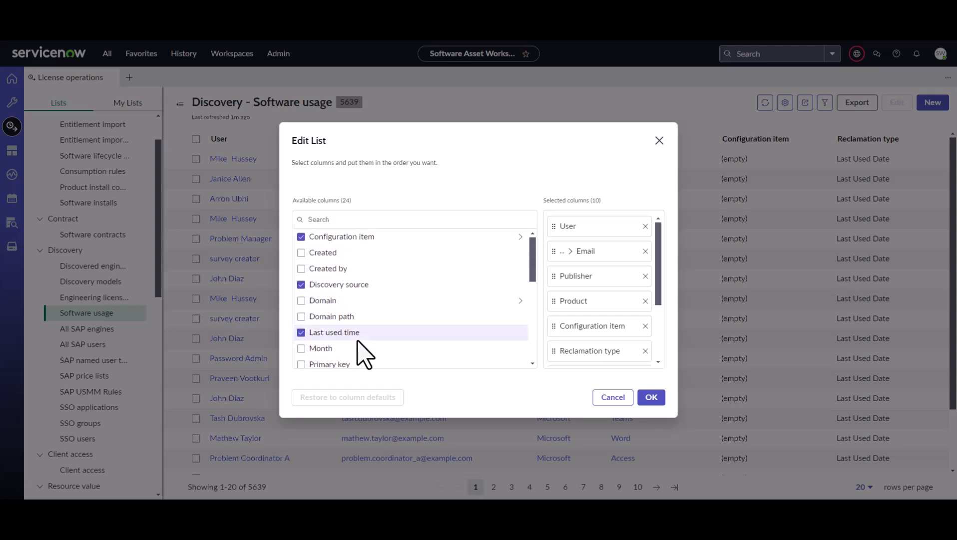
pyautogui.click(650, 399)
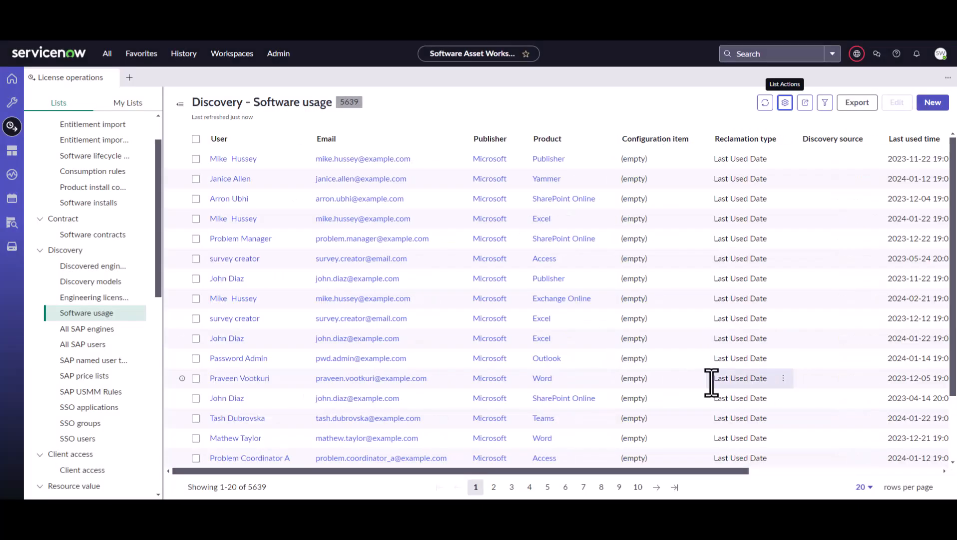
pyautogui.moveTo(631, 471); pyautogui.dragTo(827, 534)
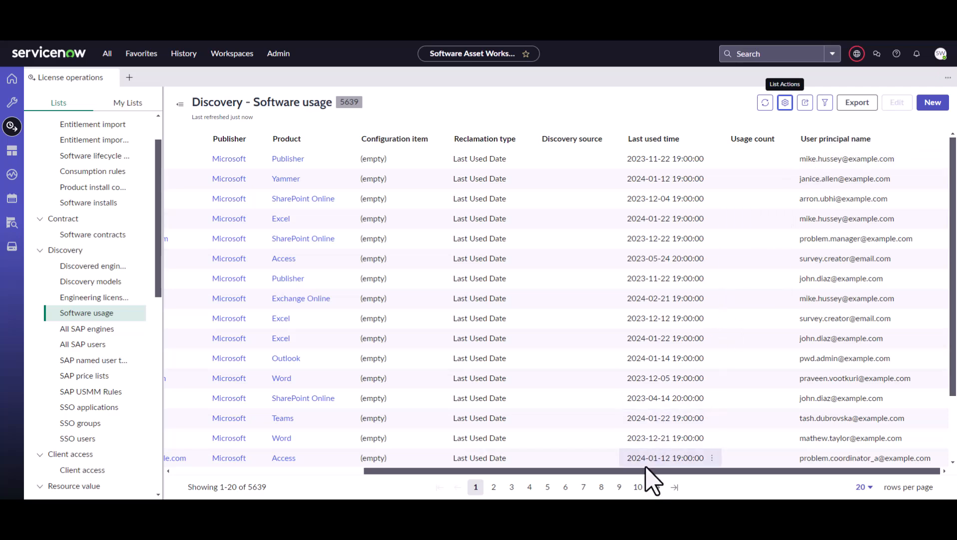
pyautogui.moveTo(647, 471); pyautogui.dragTo(237, 180)
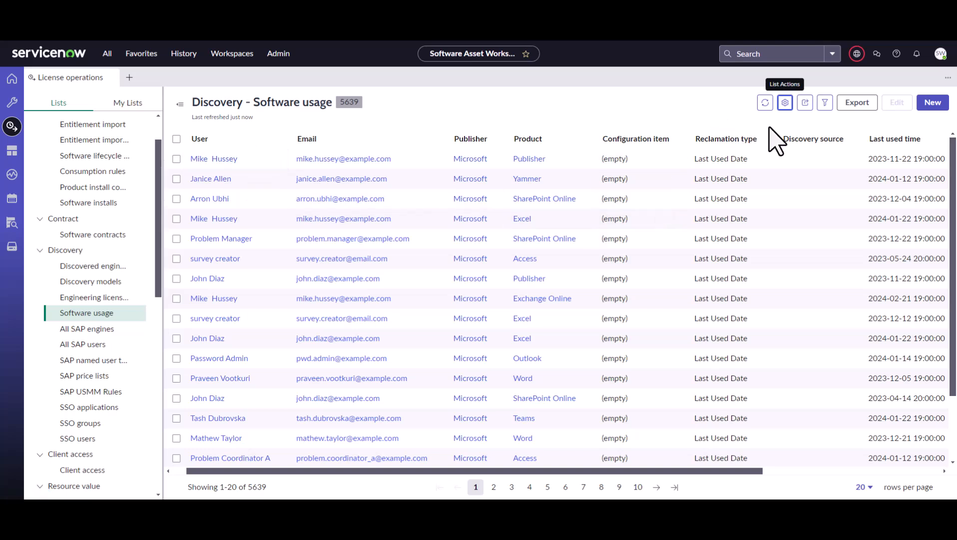
# Step: Start a new software usage record with publisher Microsoft and product Project
pyautogui.click(930, 106)
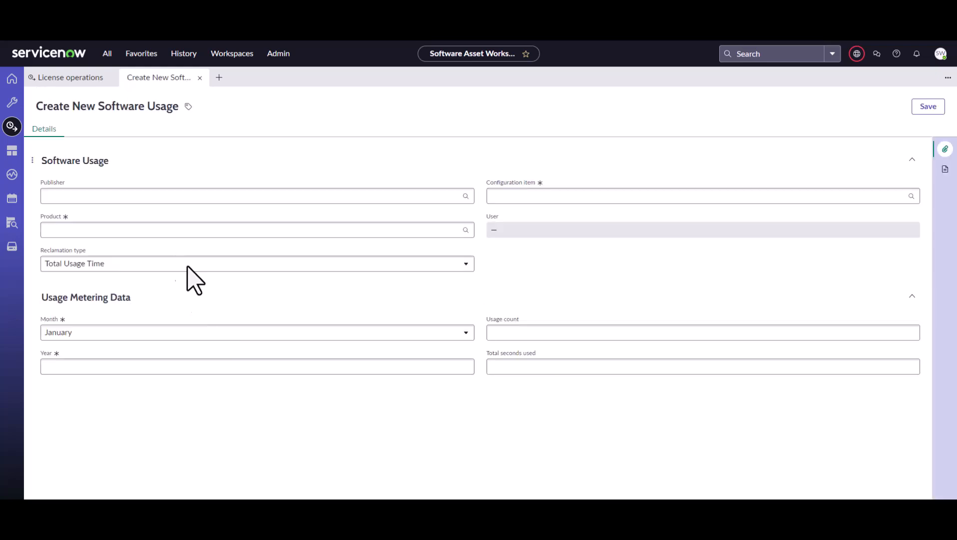
pyautogui.click(158, 198)
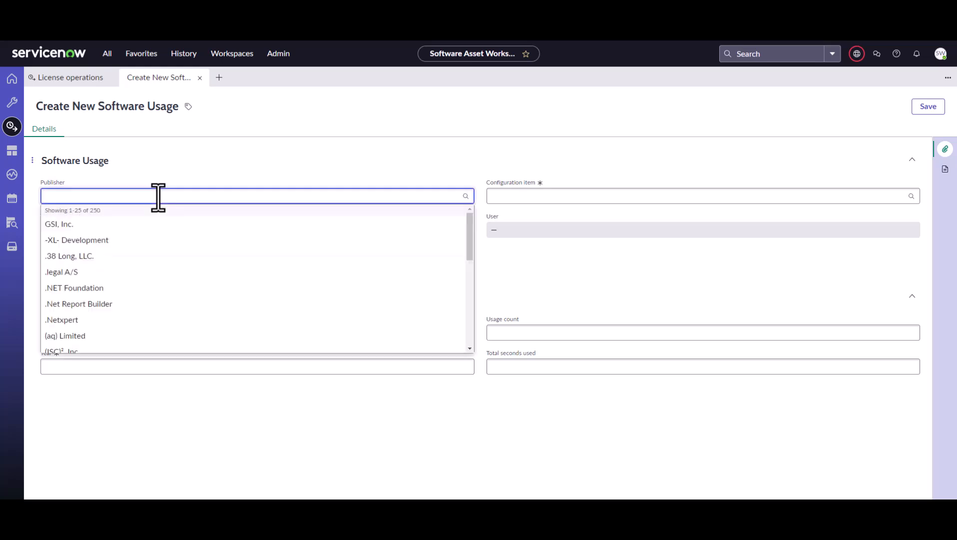
pyautogui.write('microsoft')
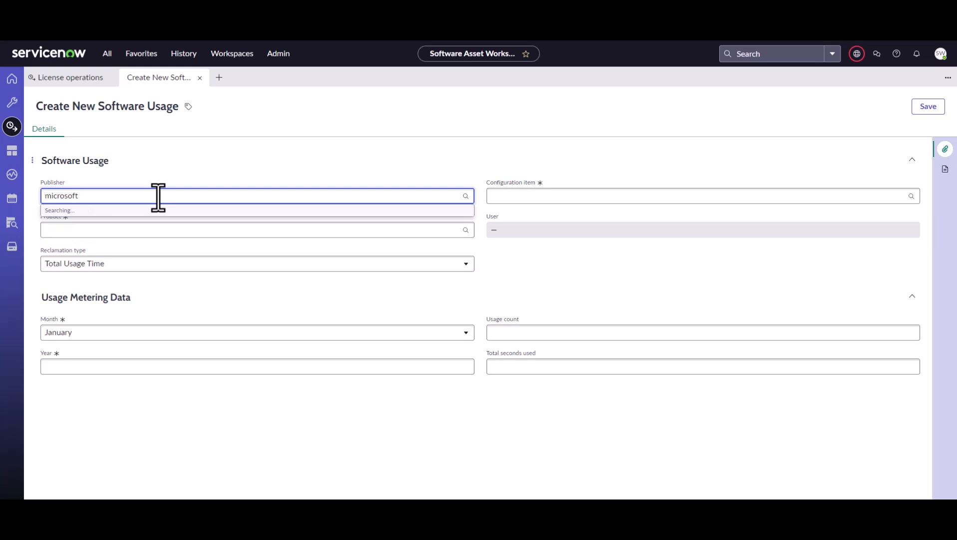
pyautogui.click(133, 227)
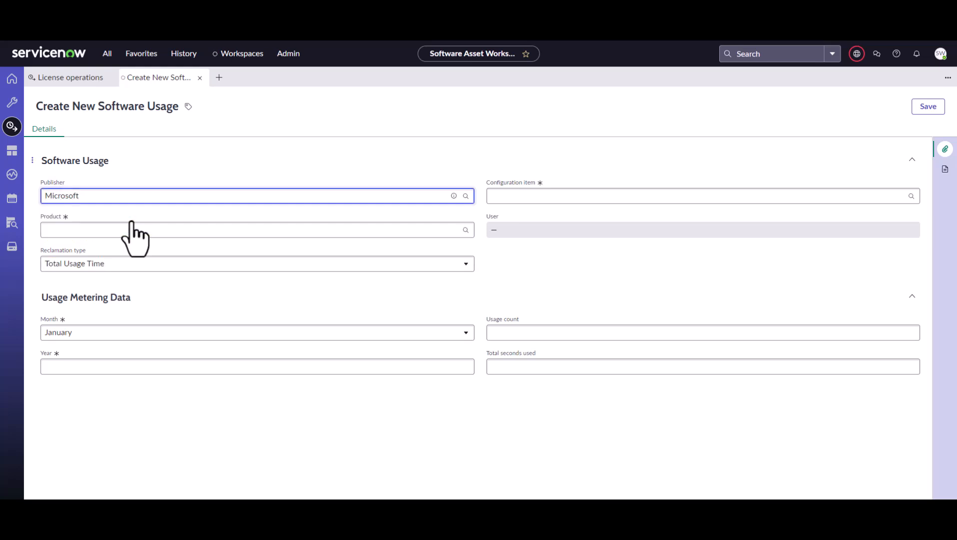
pyautogui.click(129, 230)
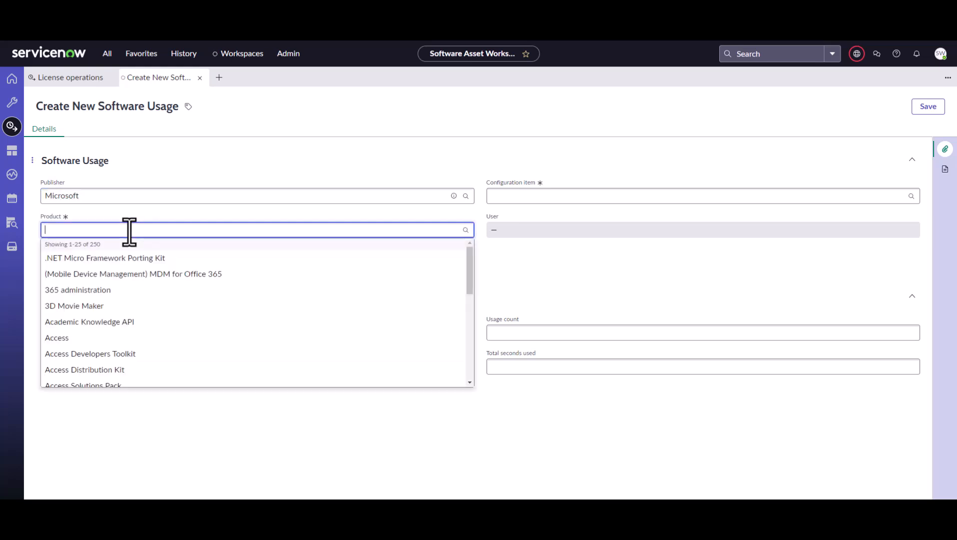
pyautogui.write('project')
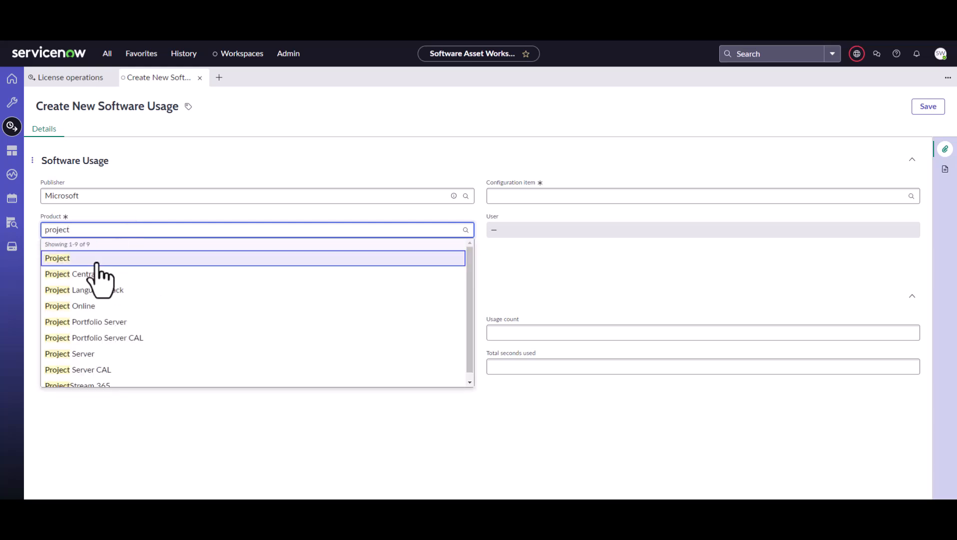
pyautogui.click(96, 260)
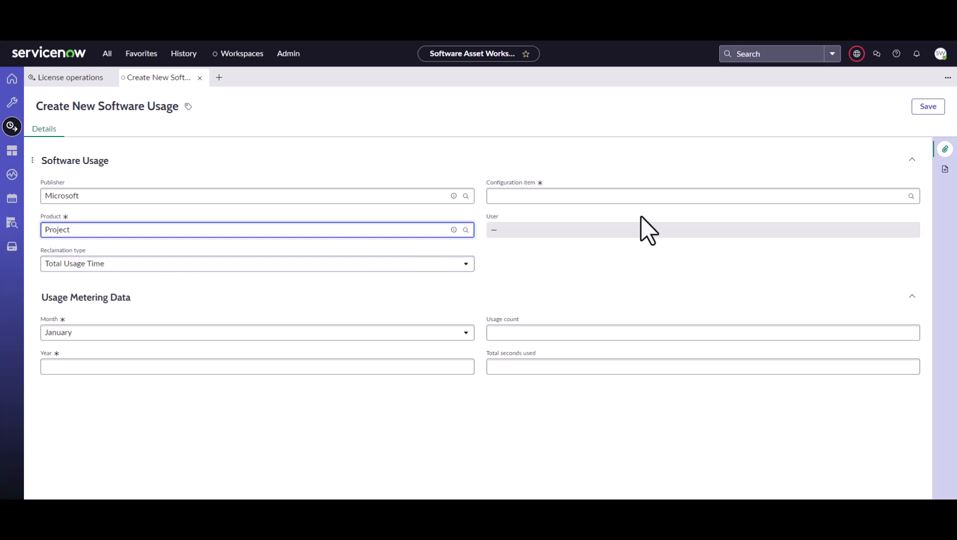
# Step: Set the new usage record's configuration item to *ASSET-IBM
pyautogui.click(626, 198)
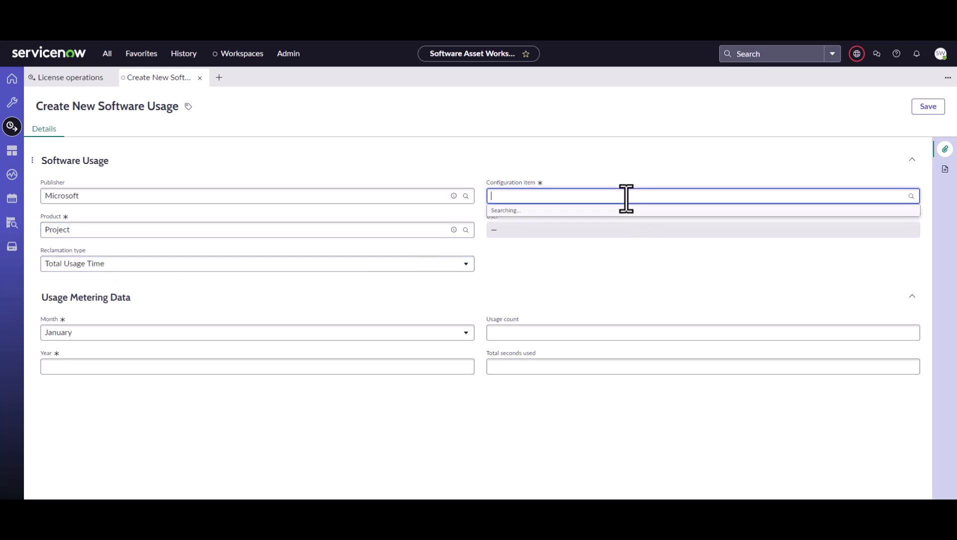
pyautogui.write('*asset-')
pyautogui.click(562, 224)
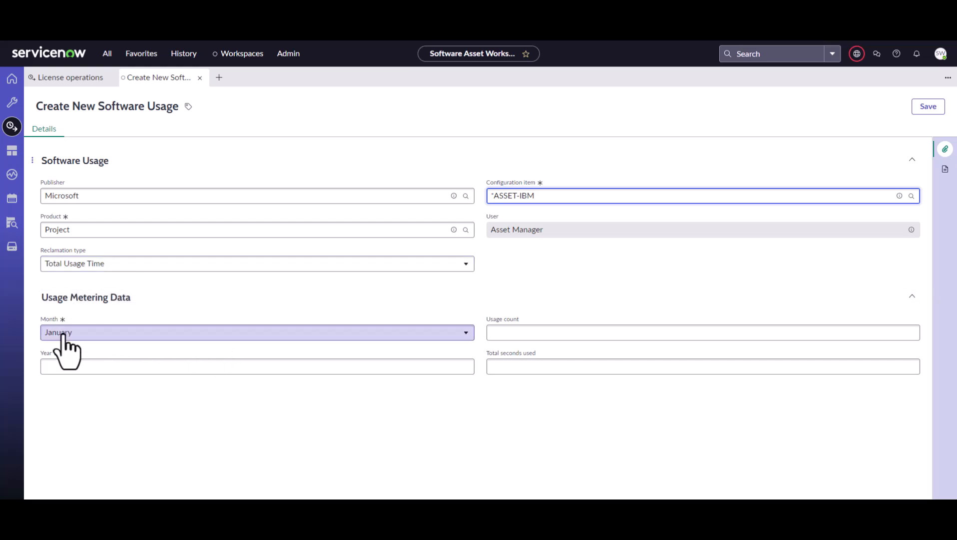
# Step: Set the usage metering data to April 2024, usage count 25 and 96000 total seconds used, and save the record
pyautogui.click(105, 336)
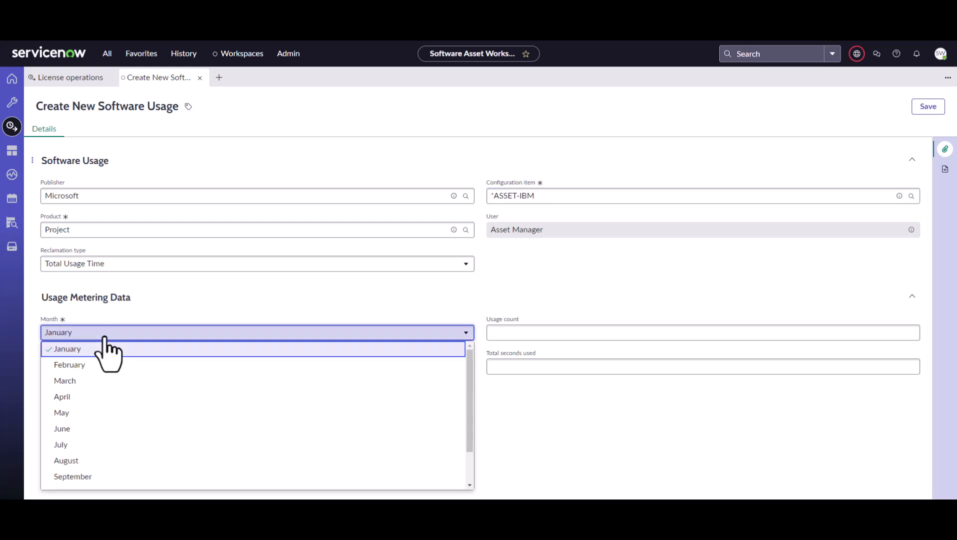
pyautogui.click(233, 396)
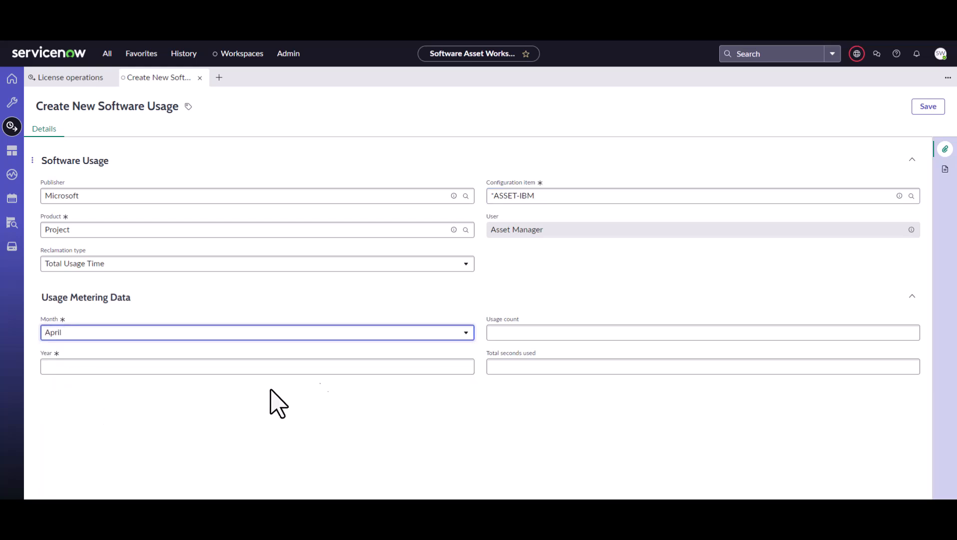
pyautogui.click(548, 333)
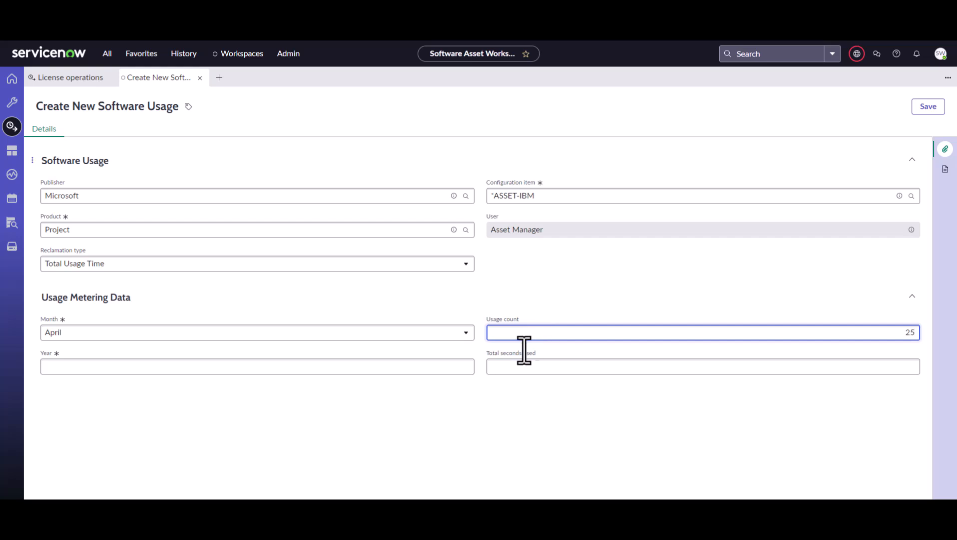
pyautogui.click(427, 369)
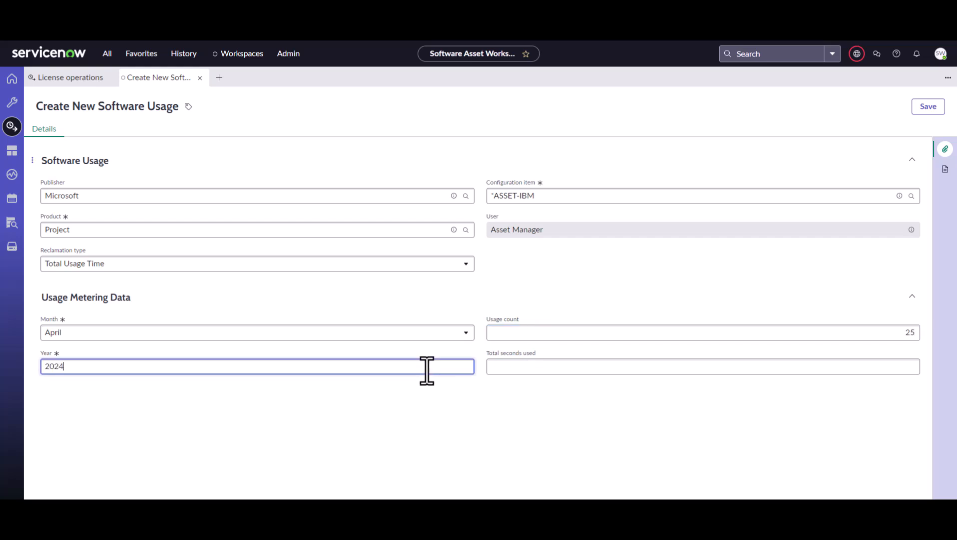
pyautogui.click(534, 371)
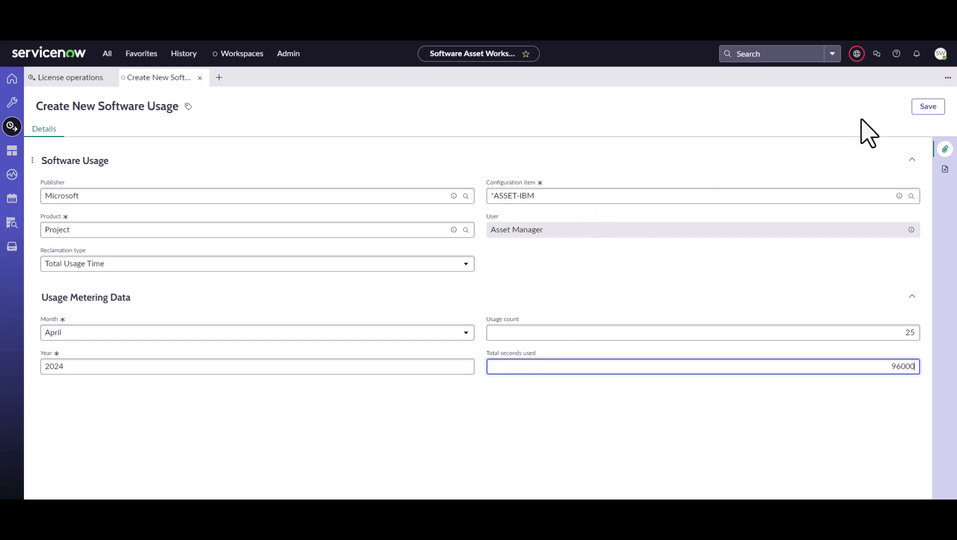
pyautogui.click(922, 112)
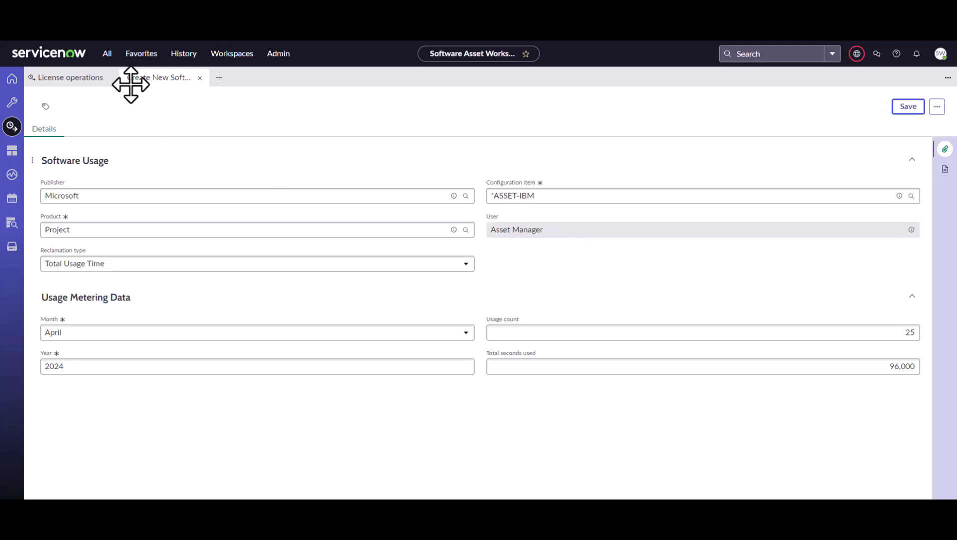
# Step: Return to the software usage list, filter it to users starting with "asset" and review the matching records
pyautogui.click(95, 85)
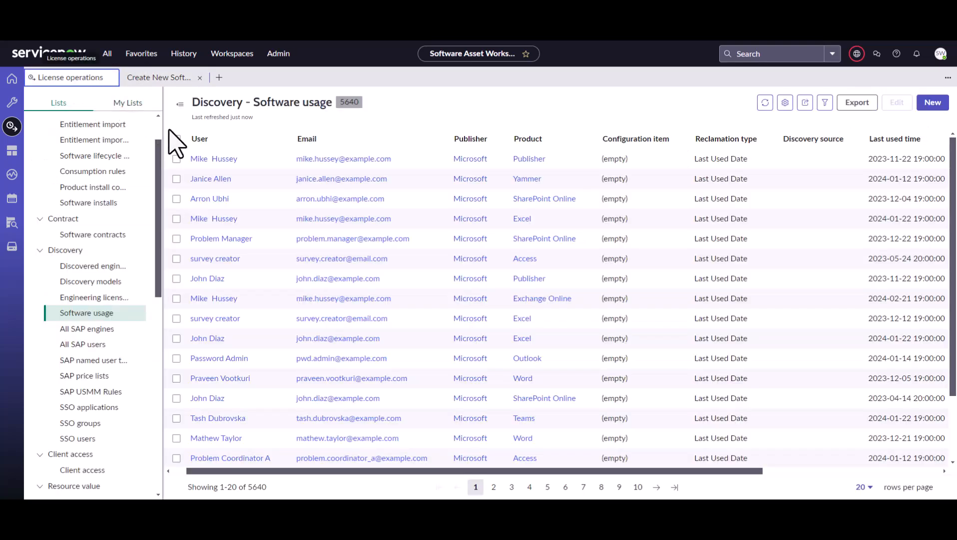
pyautogui.click(150, 78)
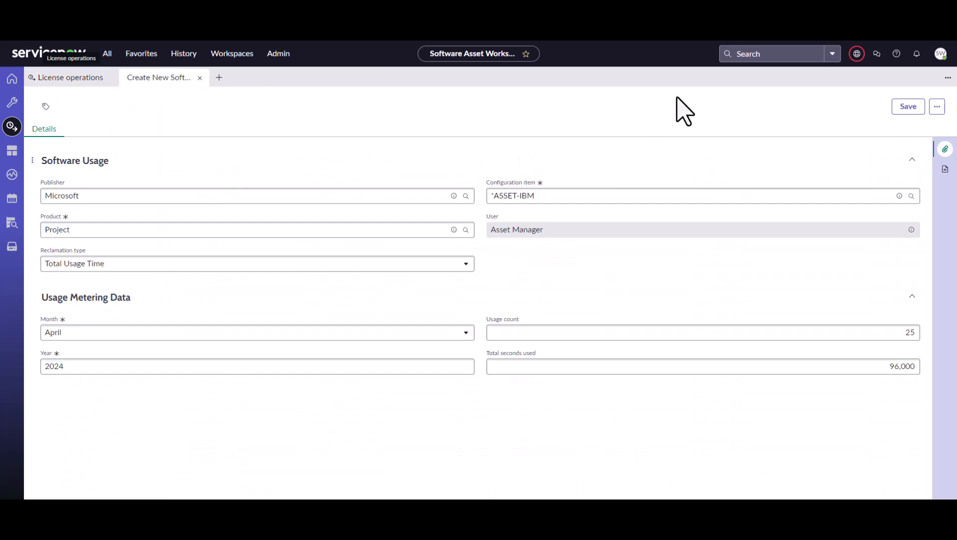
pyautogui.click(53, 79)
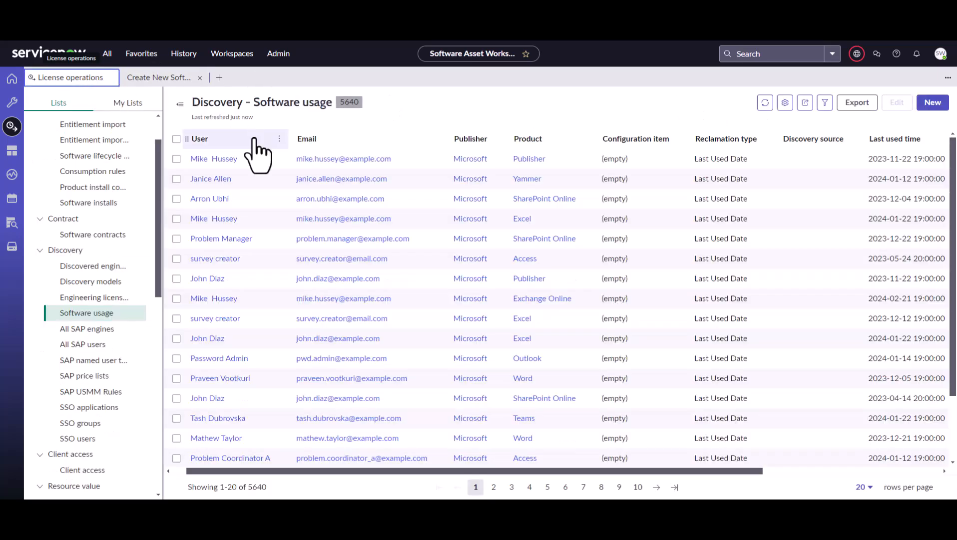
pyautogui.click(279, 139)
pyautogui.click(220, 239)
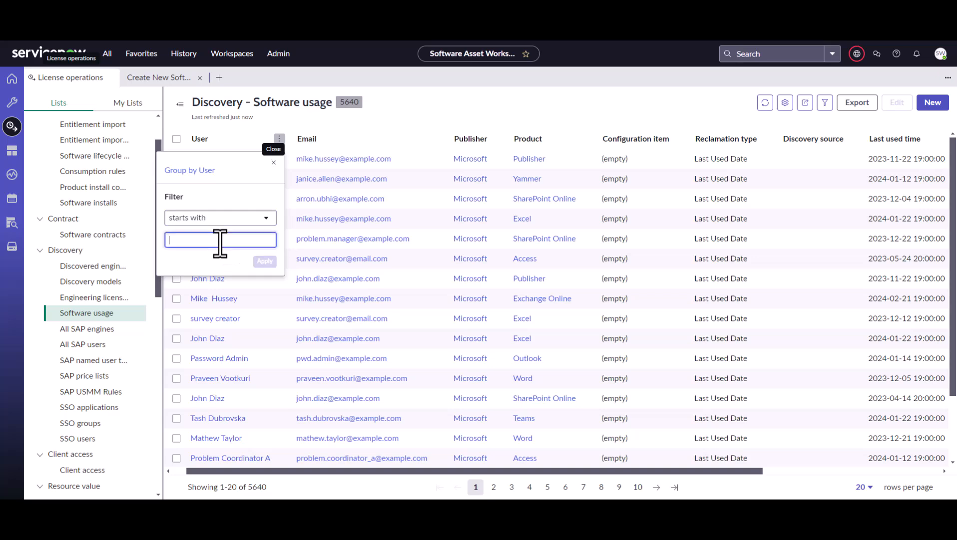
pyautogui.write('asset')
pyautogui.click(265, 261)
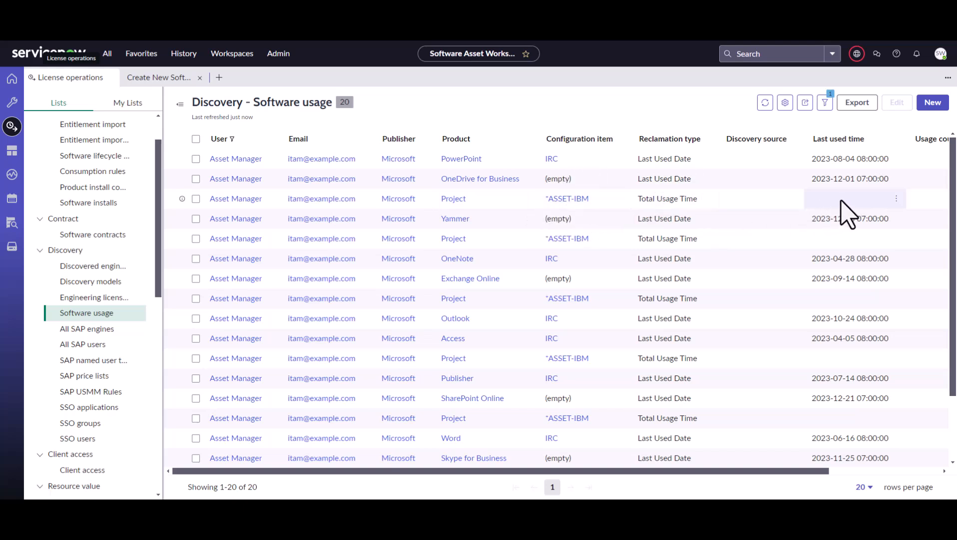
pyautogui.moveTo(705, 472); pyautogui.dragTo(505, 472)
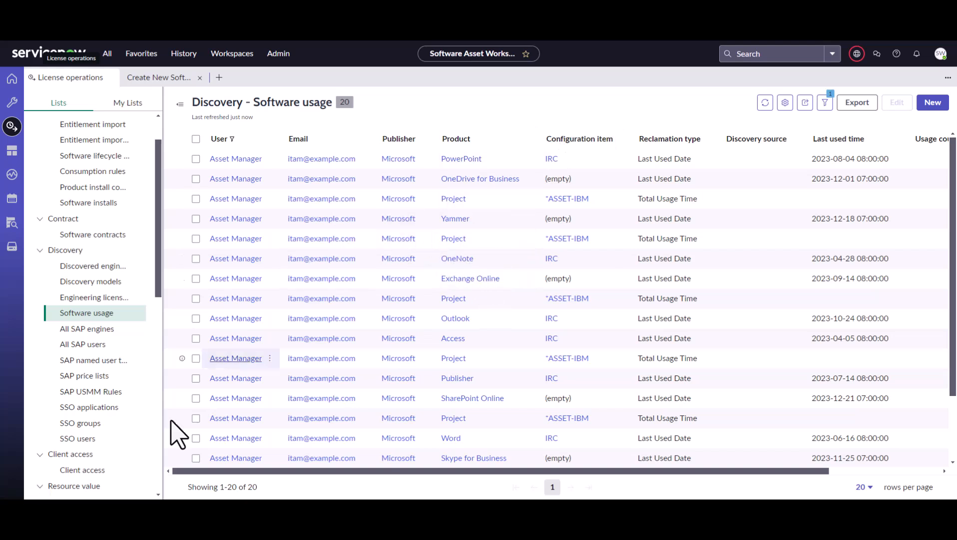
# Step: Open the list of table transform maps from System Import Sets administration
pyautogui.moveTo(109, 508)
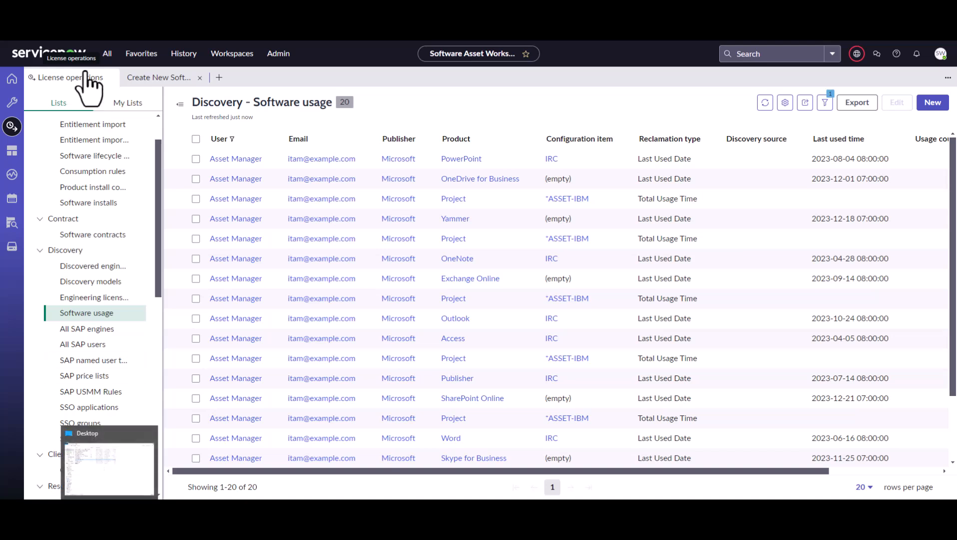
pyautogui.click(107, 56)
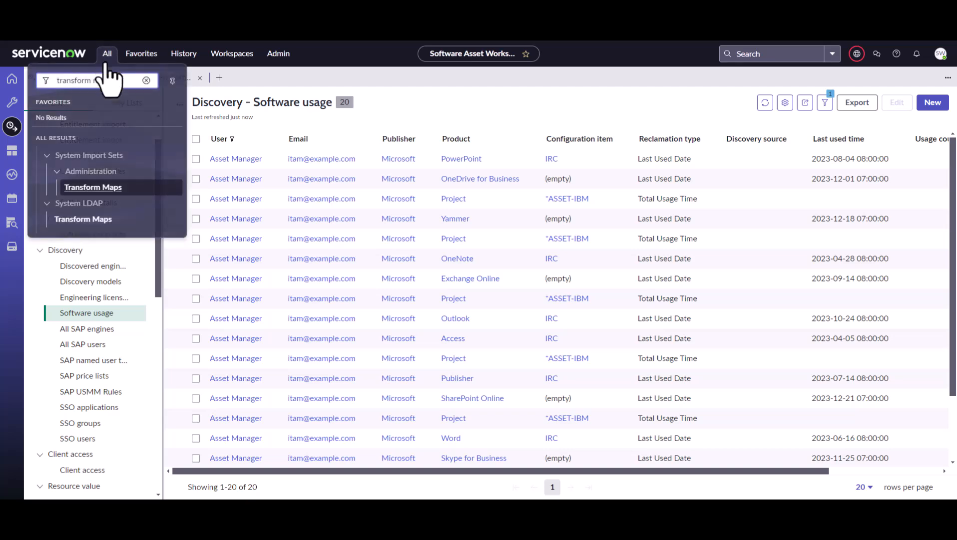
pyautogui.click(103, 200)
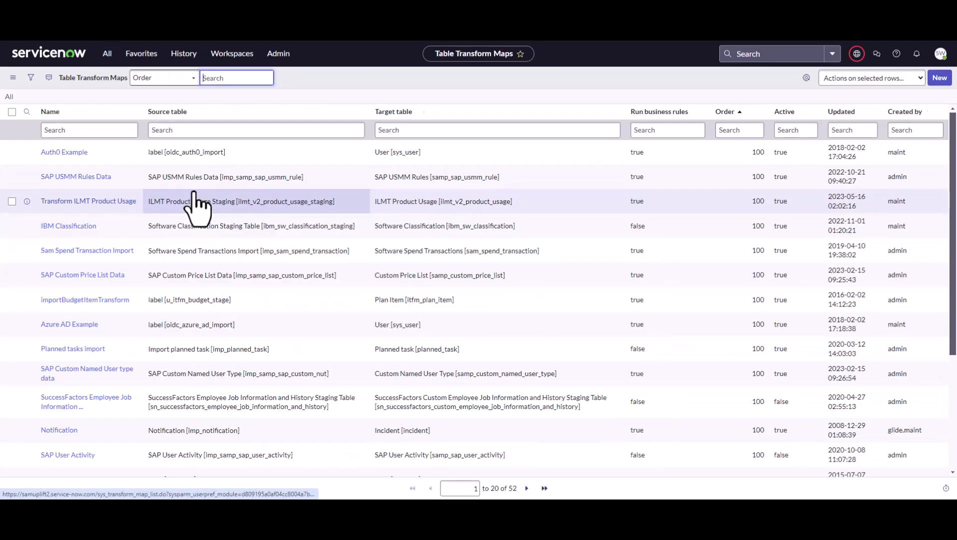
# Step: Filter the transform maps by name with *usage and open the Software Usage map
pyautogui.click(130, 130)
pyautogui.write('*sage')
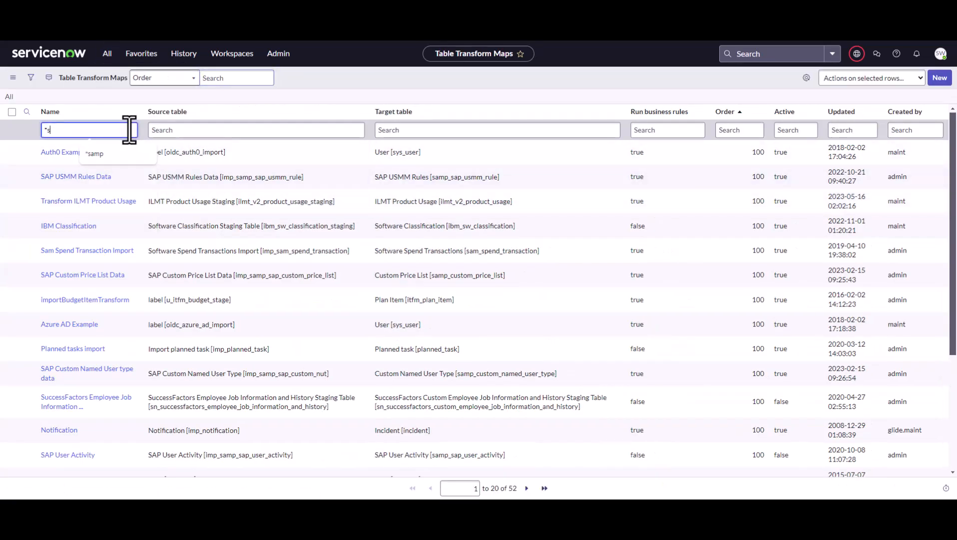
pyautogui.press('BackSpace')
pyautogui.press('BackSpace')
pyautogui.press('BackSpace')
pyautogui.write('usage')
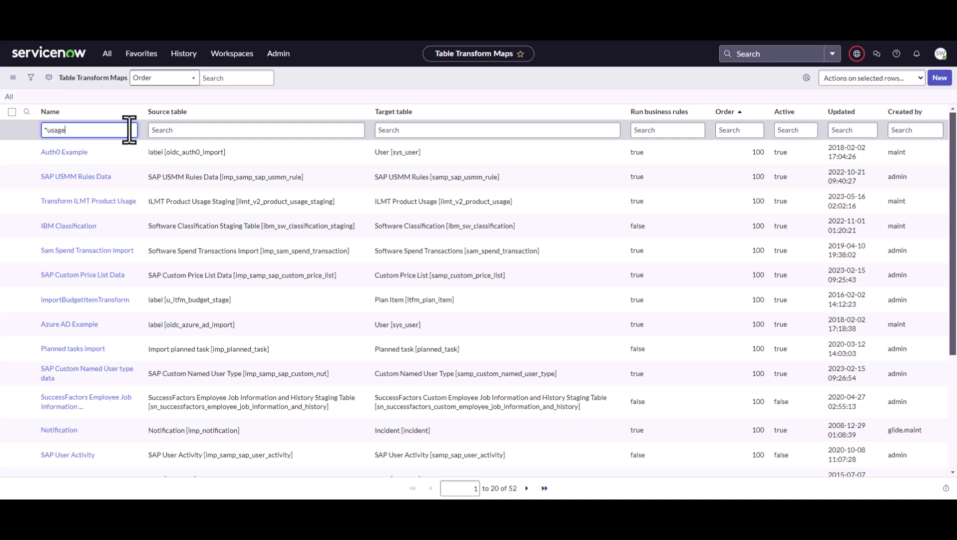
pyautogui.press('Return')
pyautogui.click(65, 248)
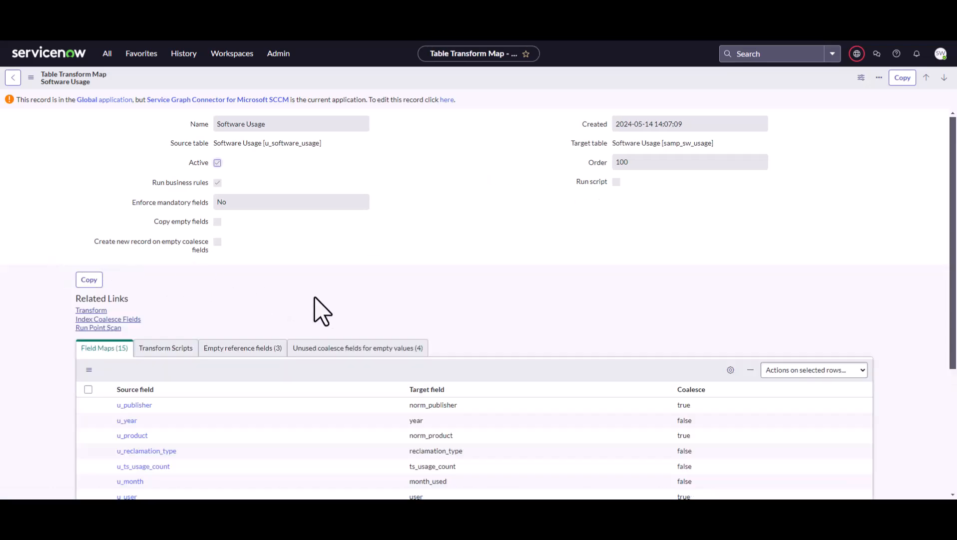
# Step: Examine the Software Usage map's field mappings and which source fields are set to coalesce
pyautogui.scroll(-1, 332, 313)
pyautogui.scroll(-3, 320, 330)
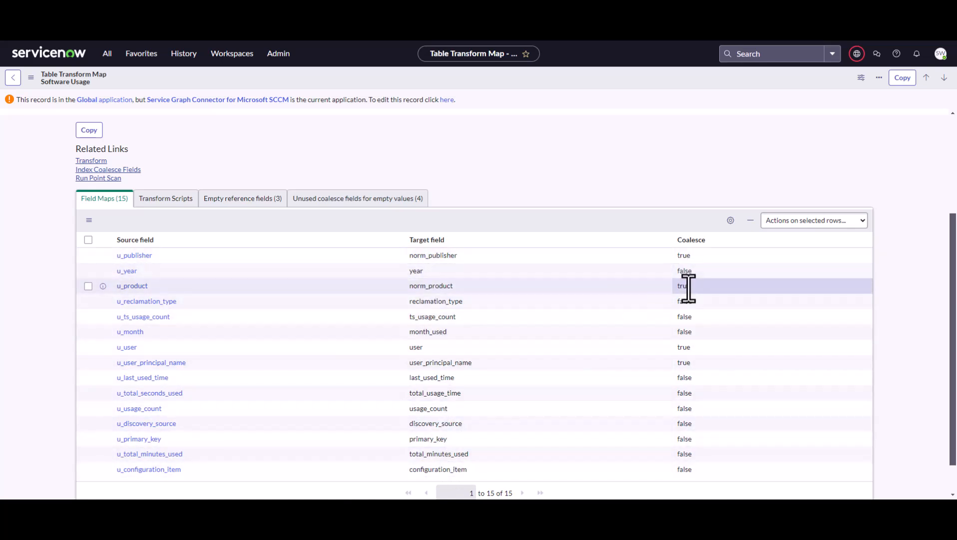
pyautogui.click(687, 240)
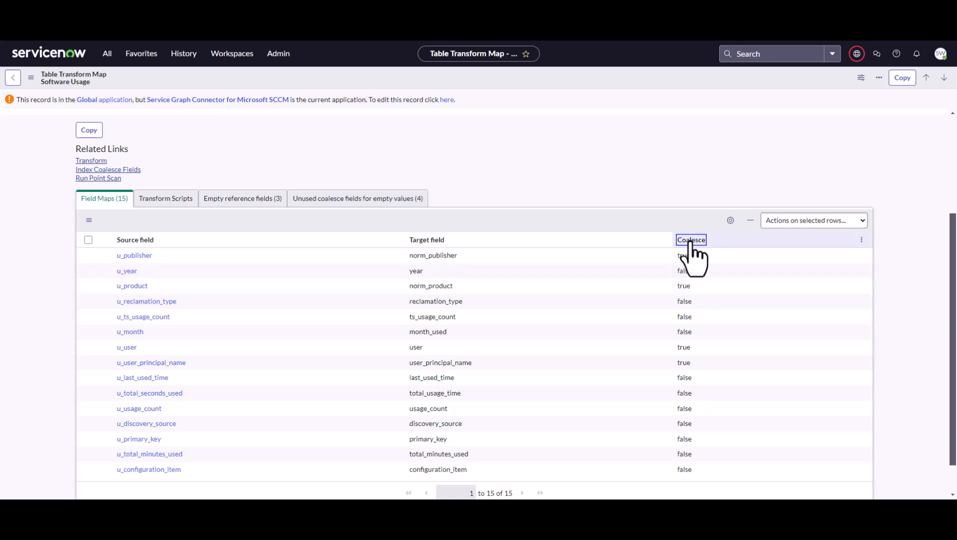
pyautogui.click(672, 240)
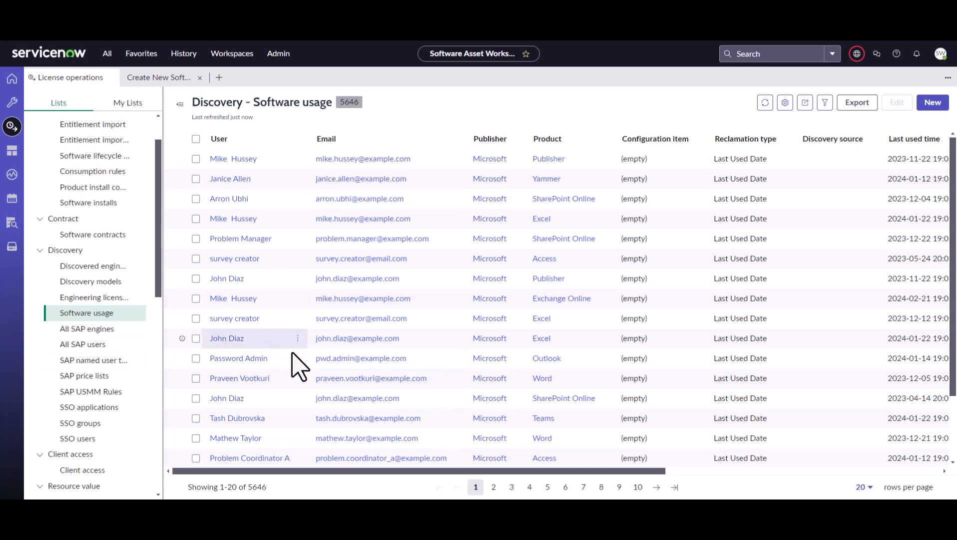
# Step: Filter the software usage list to records whose Created by value contains the creator's first name
pyautogui.moveTo(446, 471); pyautogui.dragTo(776, 481)
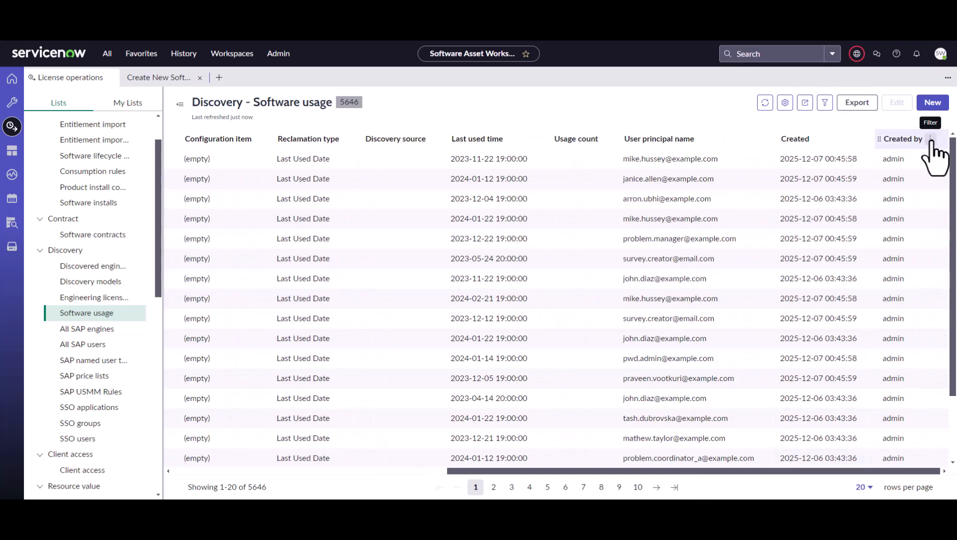
pyautogui.click(931, 139)
pyautogui.click(899, 242)
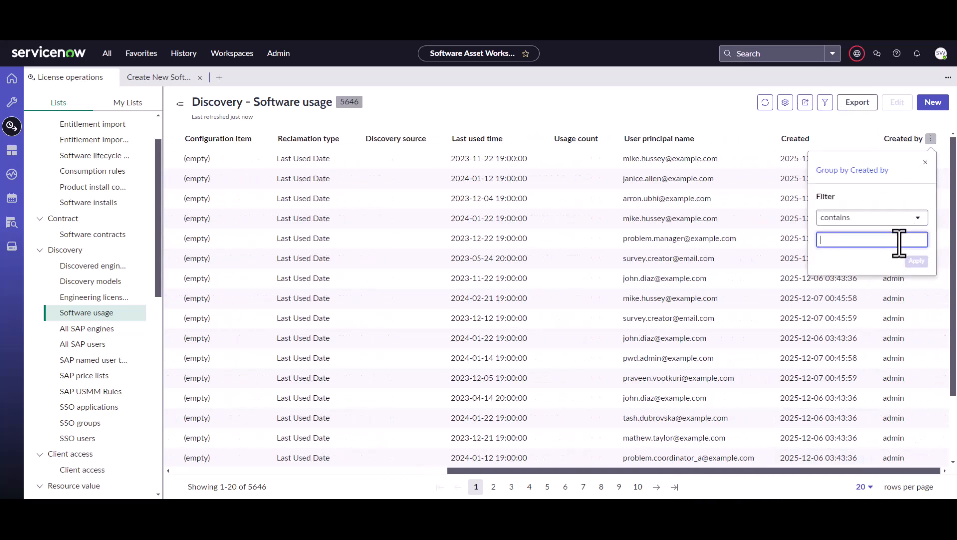
pyautogui.write('sean')
pyautogui.press('Return')
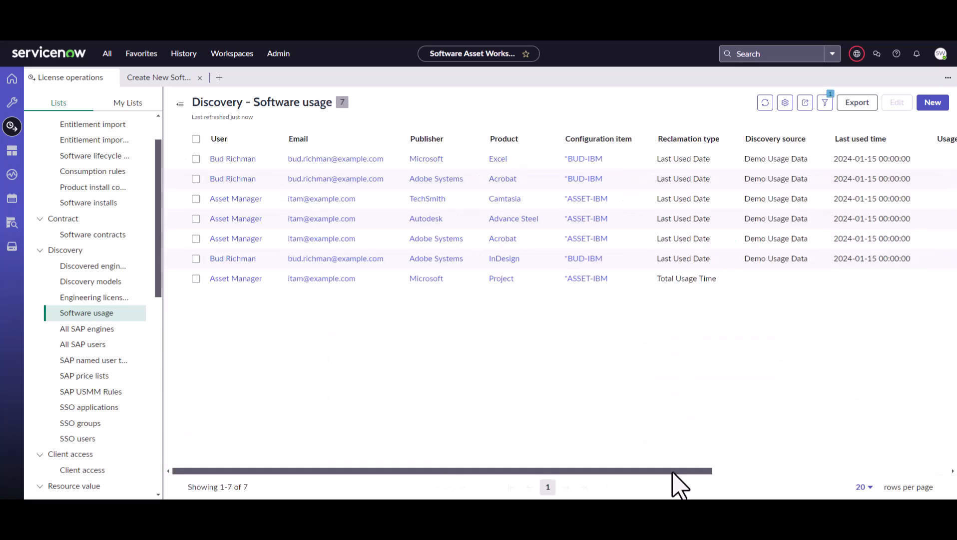
# Step: Review the filtered usage records' products, discovery source, last used time, usage count and creation details
pyautogui.moveTo(674, 472); pyautogui.dragTo(909, 472)
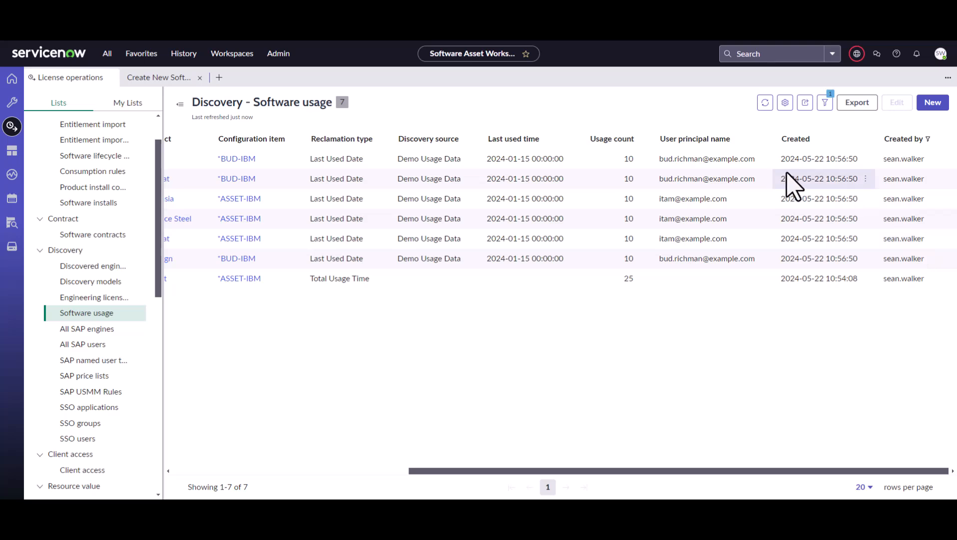
pyautogui.moveTo(630, 472); pyautogui.dragTo(315, 473)
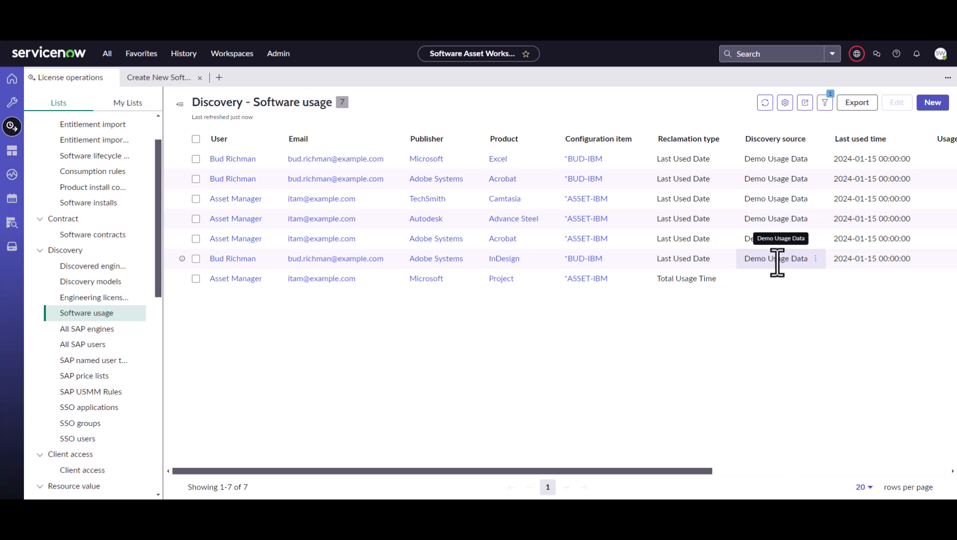
pyautogui.moveTo(566, 472); pyautogui.dragTo(655, 473)
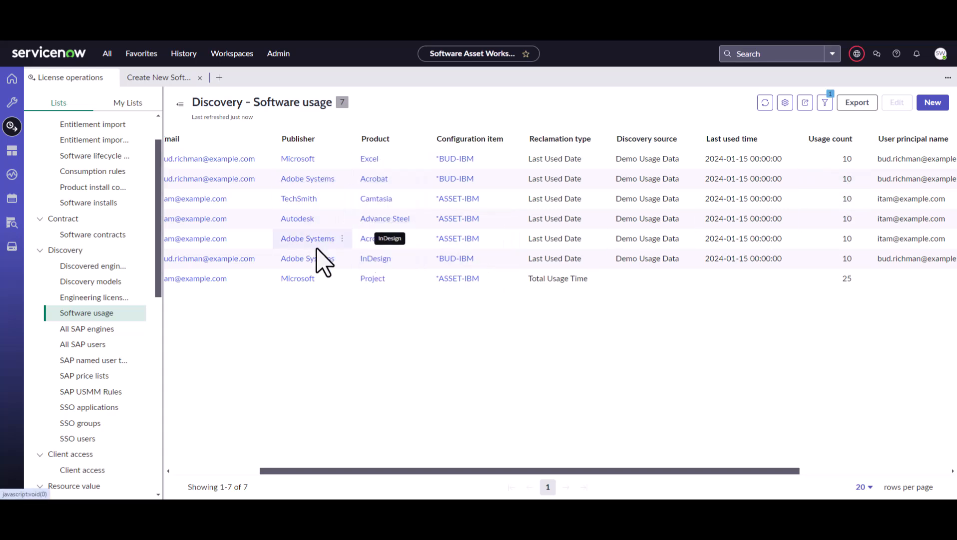
pyautogui.moveTo(419, 471); pyautogui.dragTo(325, 472)
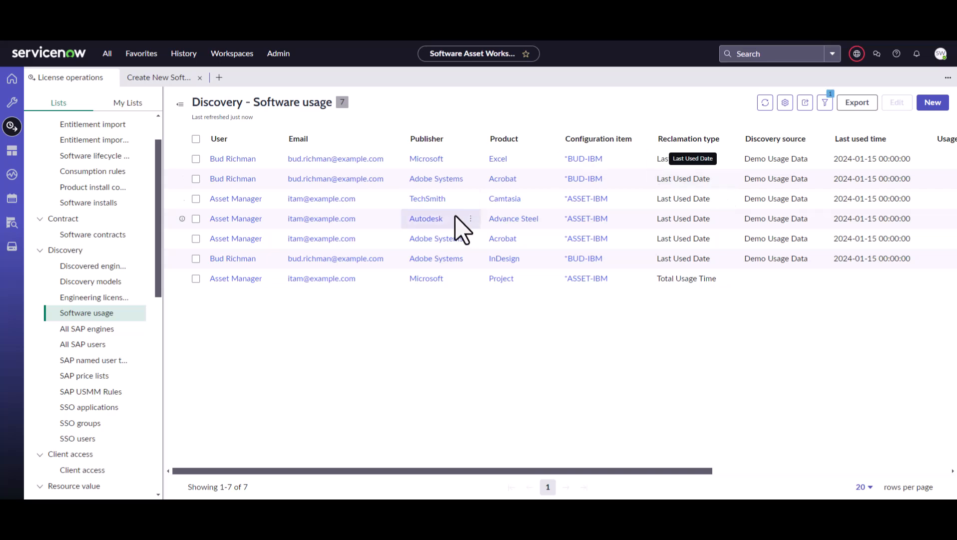
pyautogui.click(196, 278)
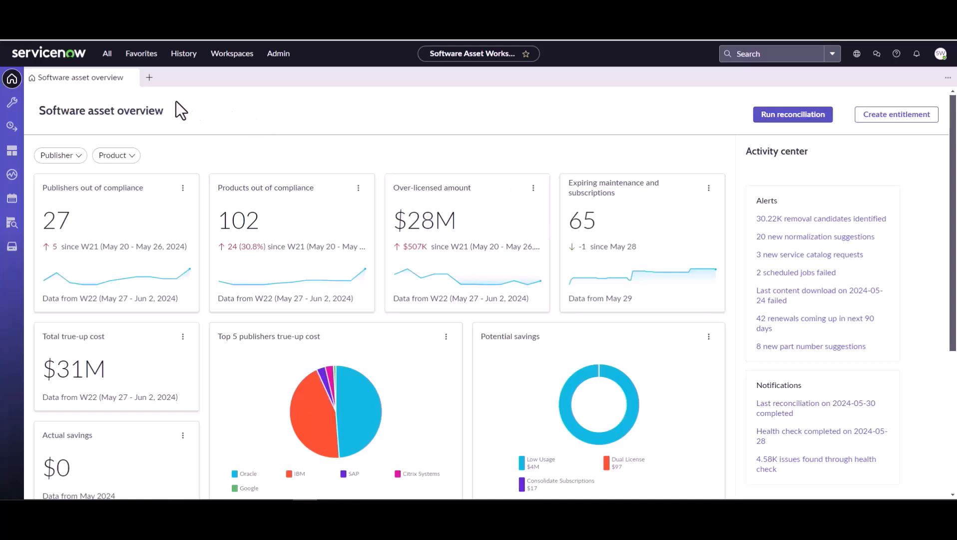
# Step: Search the application navigator for "reclamation" and open the software asset Reclamation Rules list
pyautogui.click(107, 53)
pyautogui.press('BackSpace')
pyautogui.press('BackSpace')
pyautogui.press('BackSpace')
pyautogui.press('BackSpace')
pyautogui.press('BackSpace')
pyautogui.press('BackSpace')
pyautogui.press('BackSpace')
pyautogui.press('BackSpace')
pyautogui.press('BackSpace')
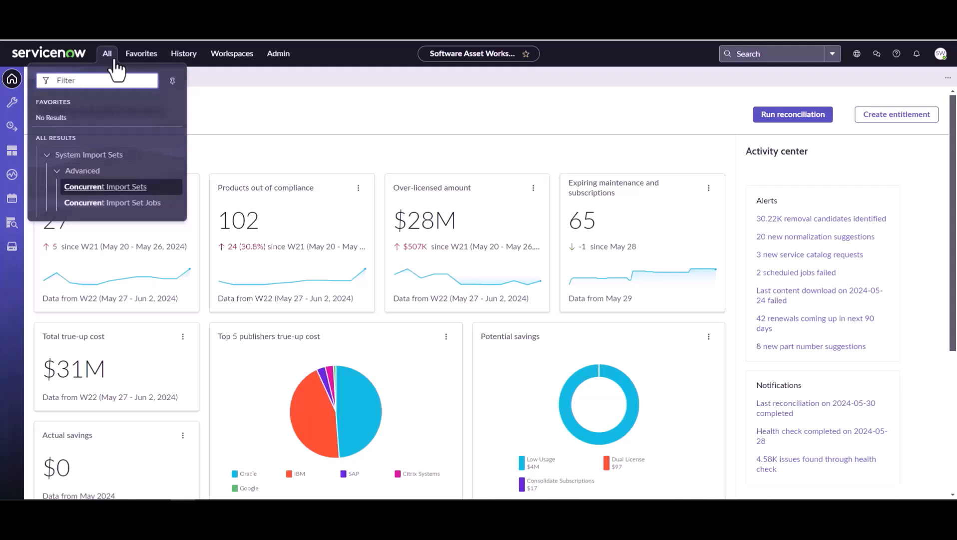
pyautogui.write('recl')
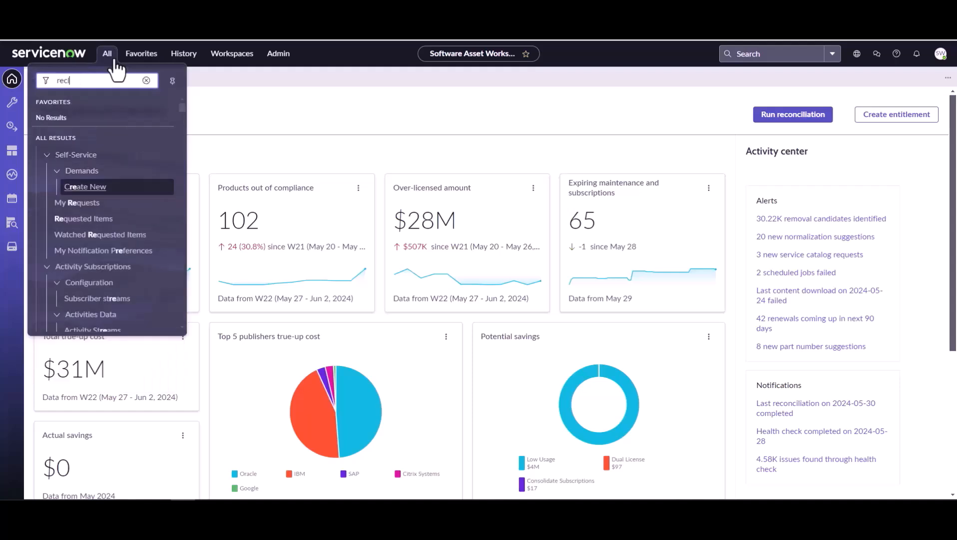
pyautogui.write('amation')
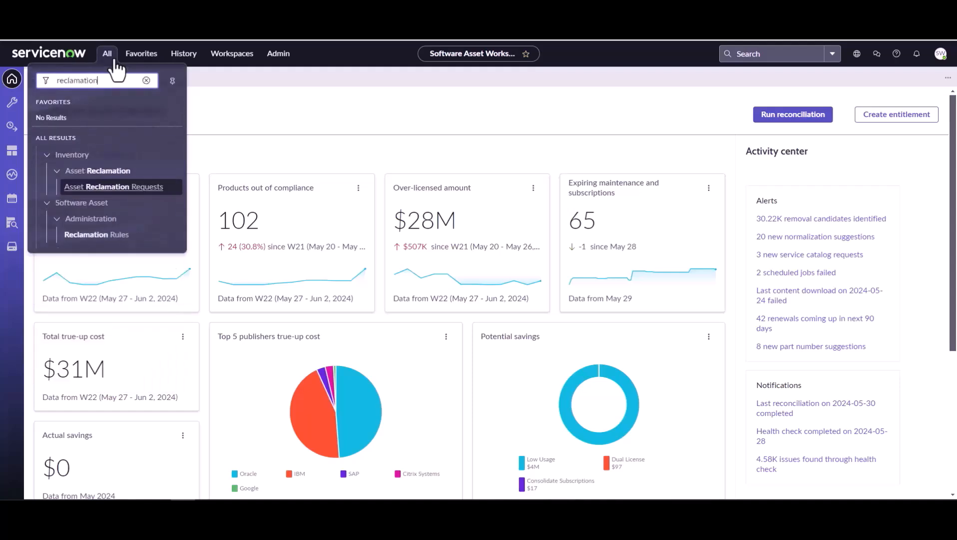
pyautogui.click(122, 238)
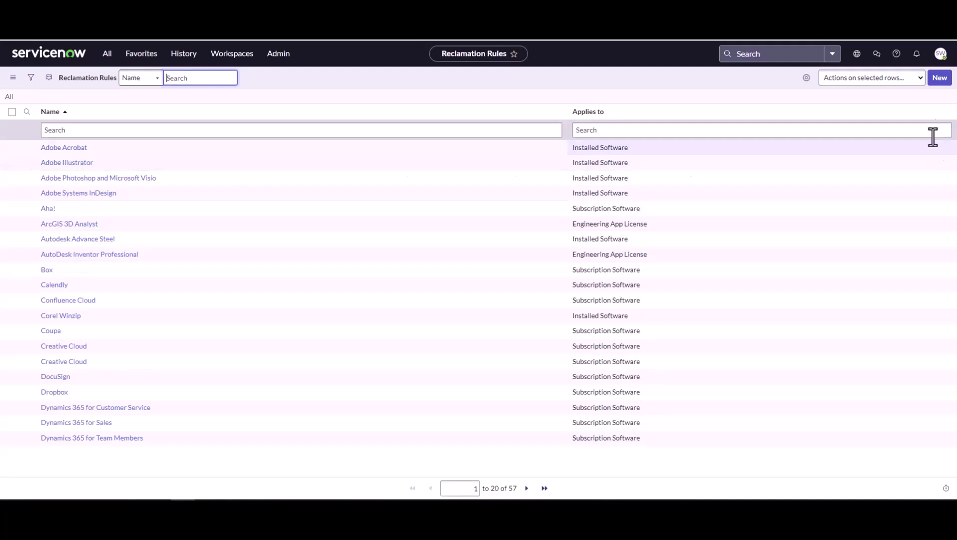
# Step: Create a reclamation rule named Google Chrome with 1 total hour used and submit it
pyautogui.click(938, 79)
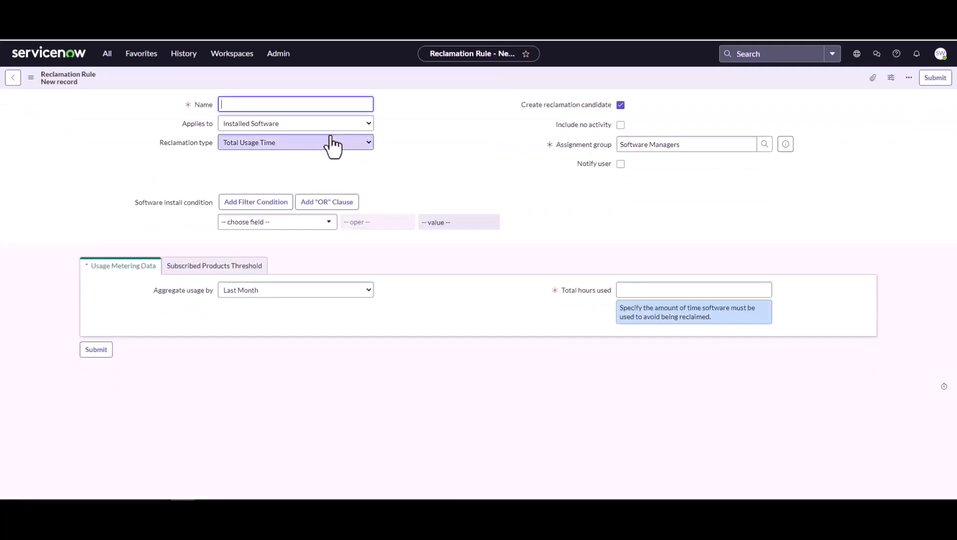
pyautogui.write('Google C')
pyautogui.write('r')
pyautogui.write('hrome')
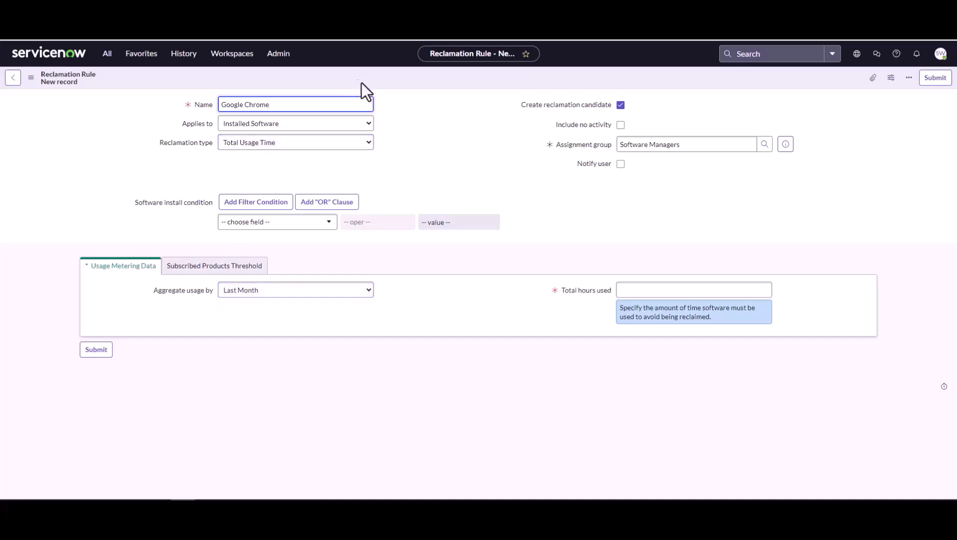
pyautogui.click(759, 289)
pyautogui.write('1')
pyautogui.press('Return')
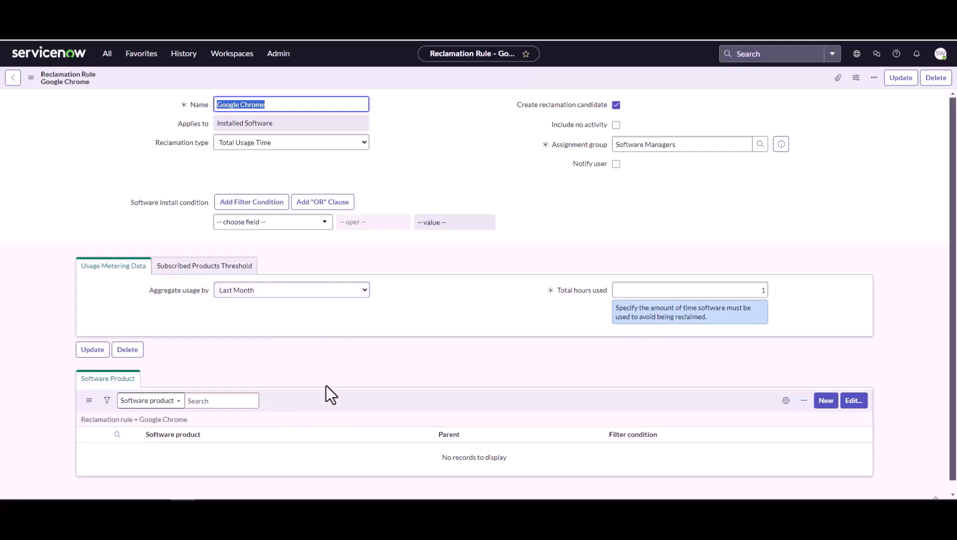
# Step: Add the Chrome product published by Google to the rule's software product list and save the selection
pyautogui.click(849, 402)
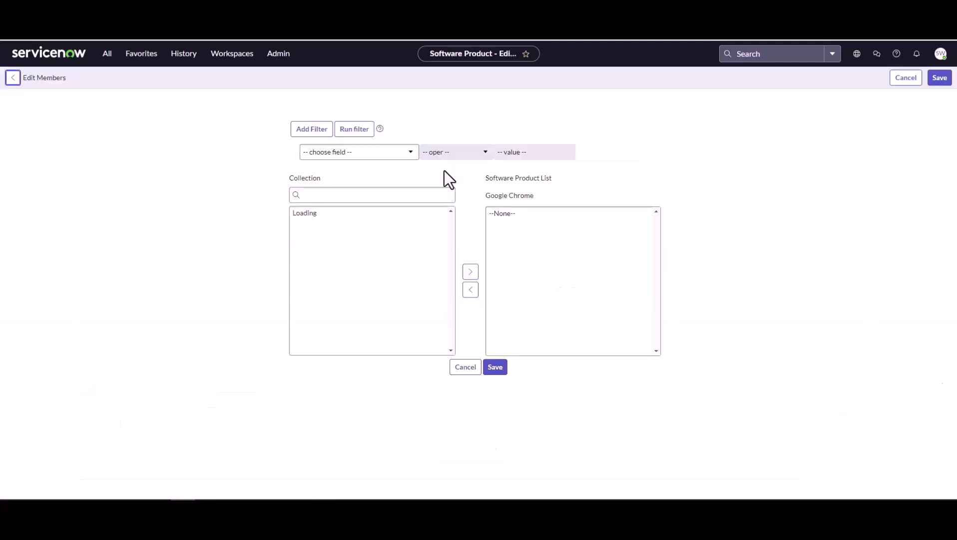
pyautogui.click(379, 196)
pyautogui.write('chrom')
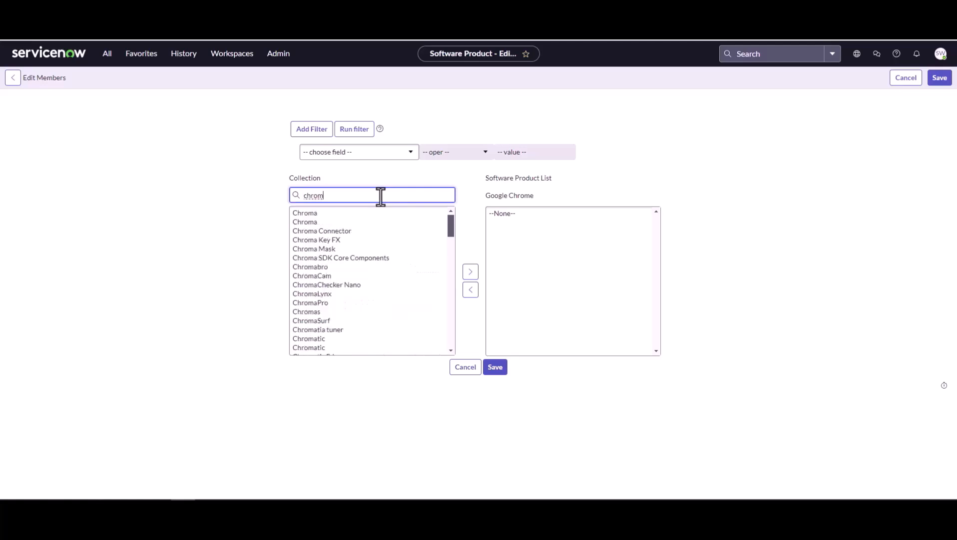
pyautogui.write('e')
pyautogui.click(347, 214)
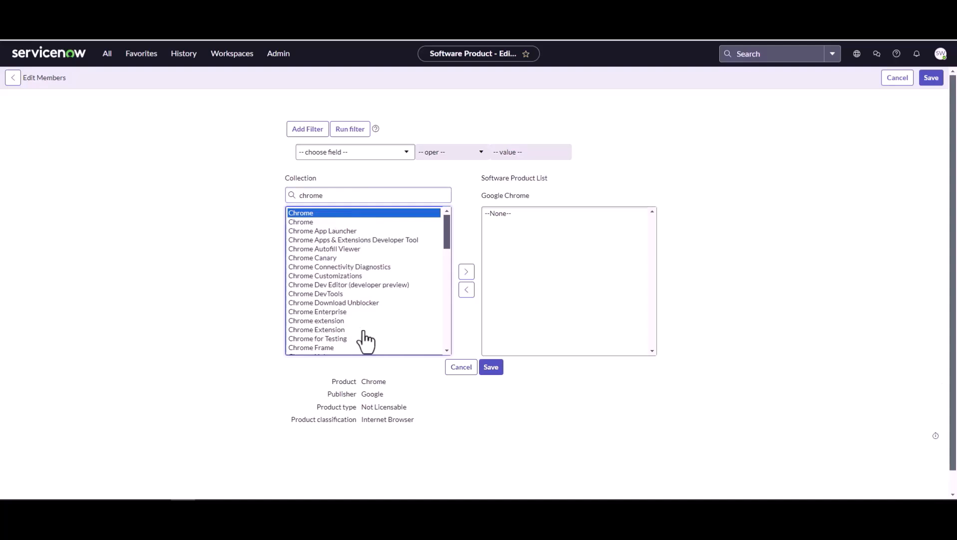
pyautogui.click(318, 224)
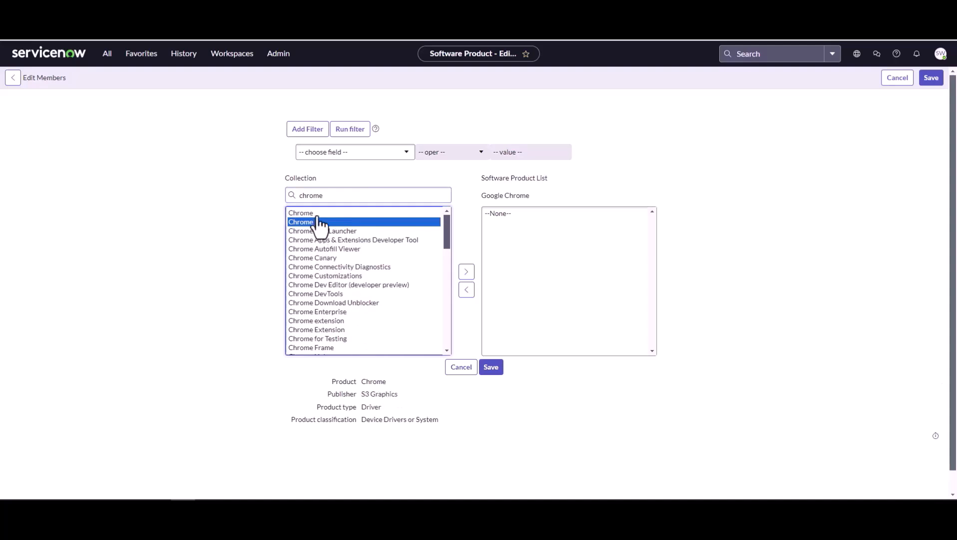
pyautogui.click(317, 214)
pyautogui.click(467, 272)
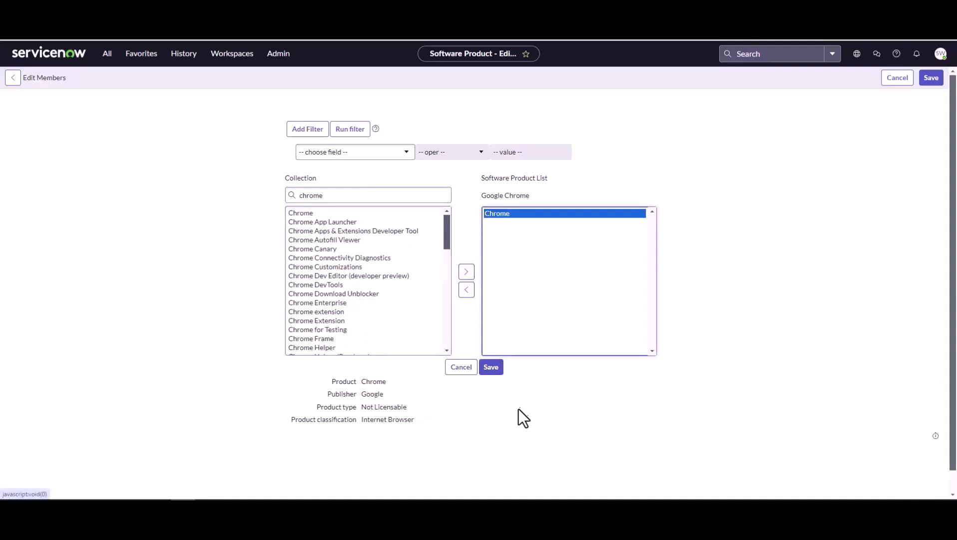
pyautogui.click(494, 371)
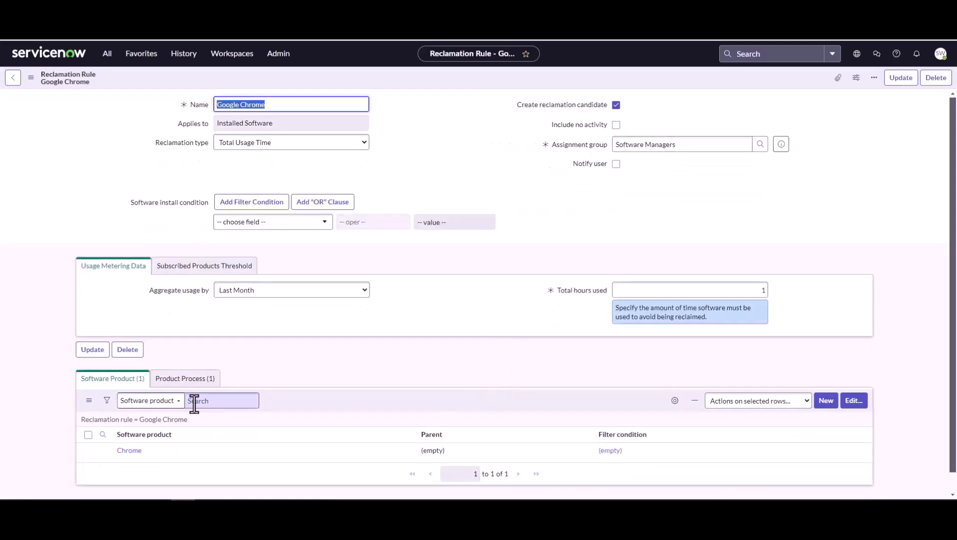
# Step: Check the rule's related software product and product process entries, and save the Google Chrome reclamation rule
pyautogui.click(193, 383)
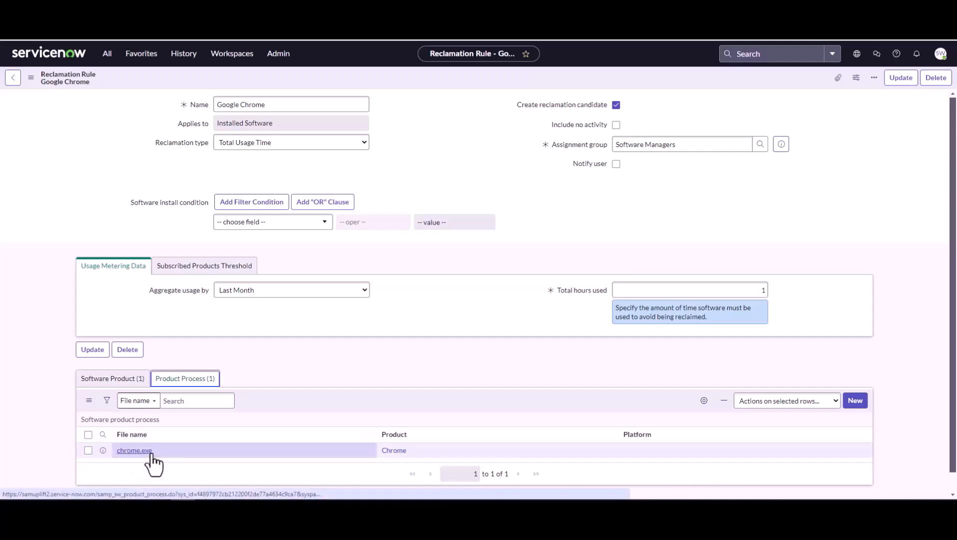
pyautogui.click(119, 380)
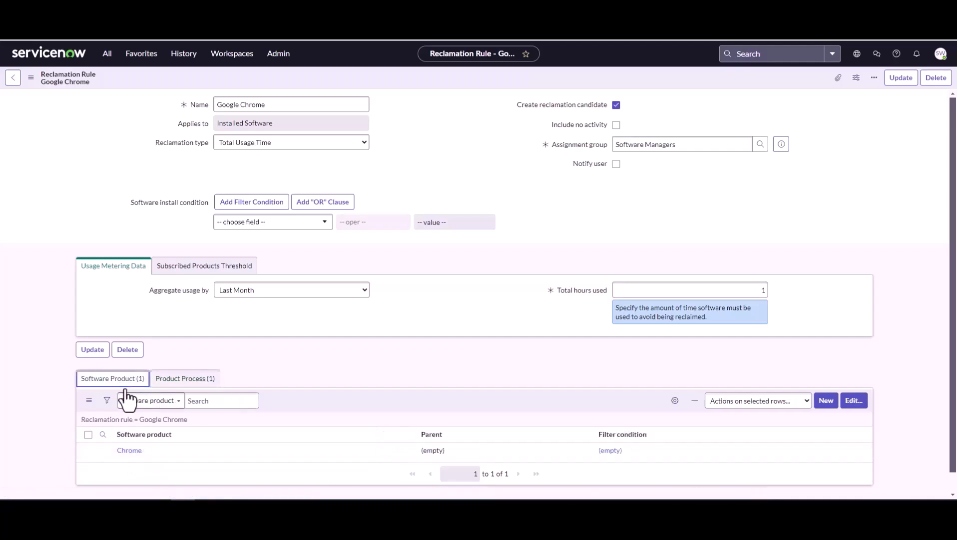
pyautogui.click(188, 380)
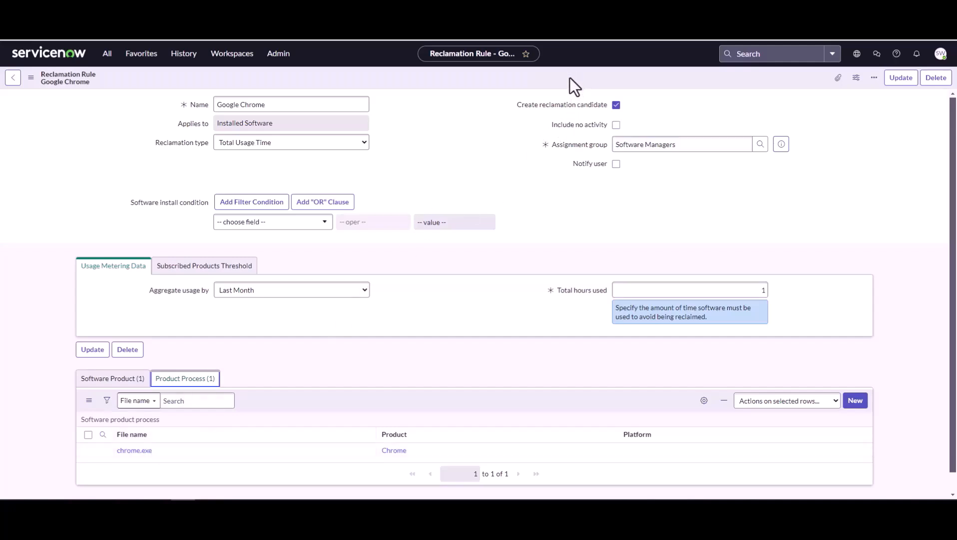
pyautogui.rightClick(545, 80)
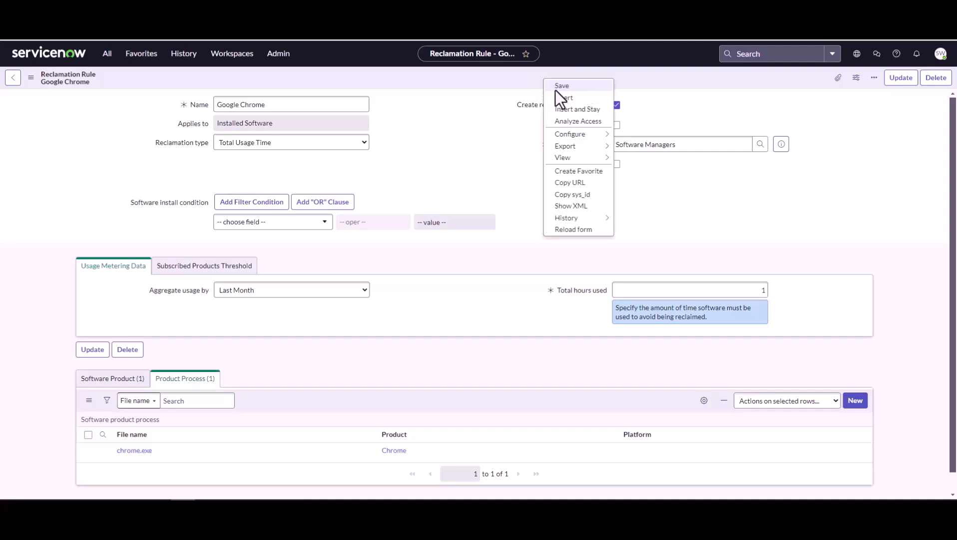
pyautogui.click(555, 90)
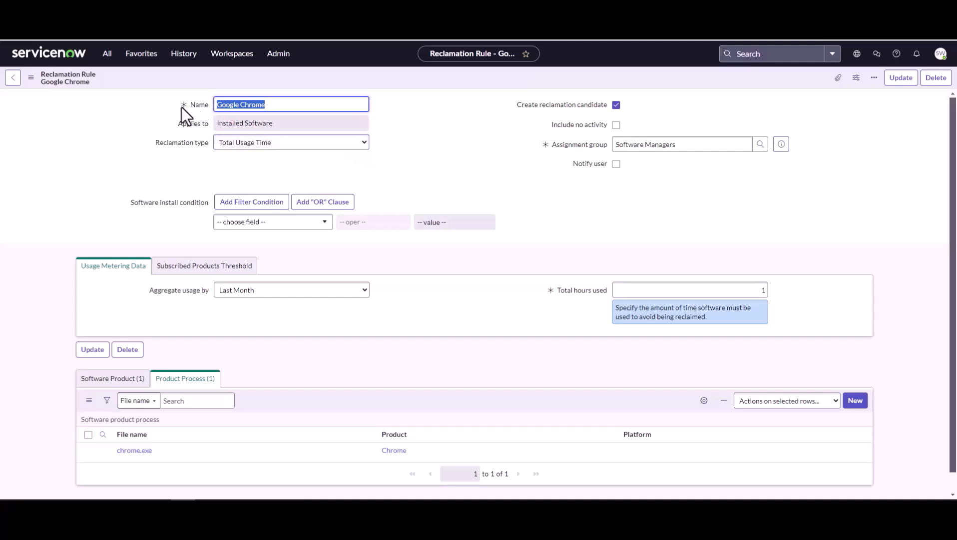
# Step: Search the application navigator for "sccm", open its data sources, and review the SQL statement of Crucible-SG-SCCM SAMP Usage
pyautogui.click(107, 54)
pyautogui.doubleClick(52, 83)
pyautogui.write('sccm')
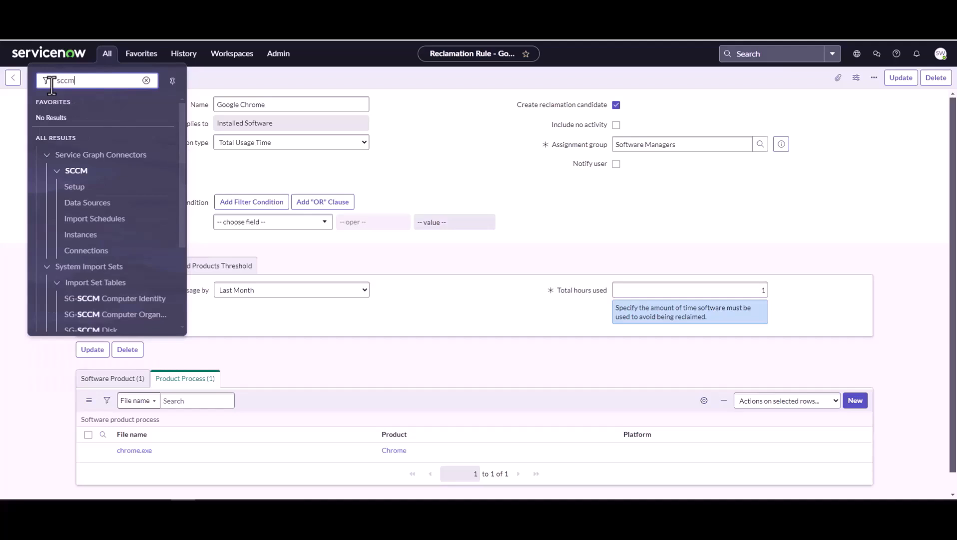
pyautogui.click(88, 223)
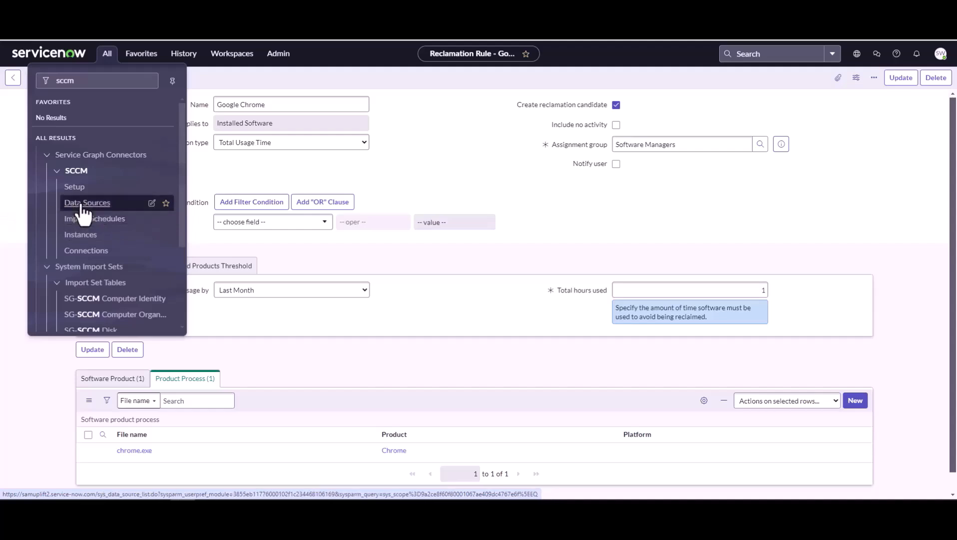
pyautogui.click(82, 213)
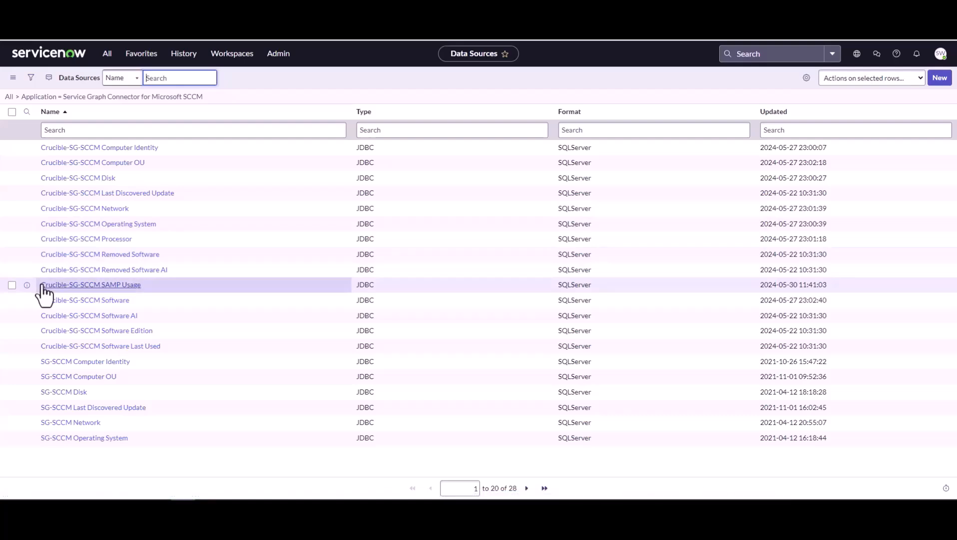
pyautogui.click(128, 288)
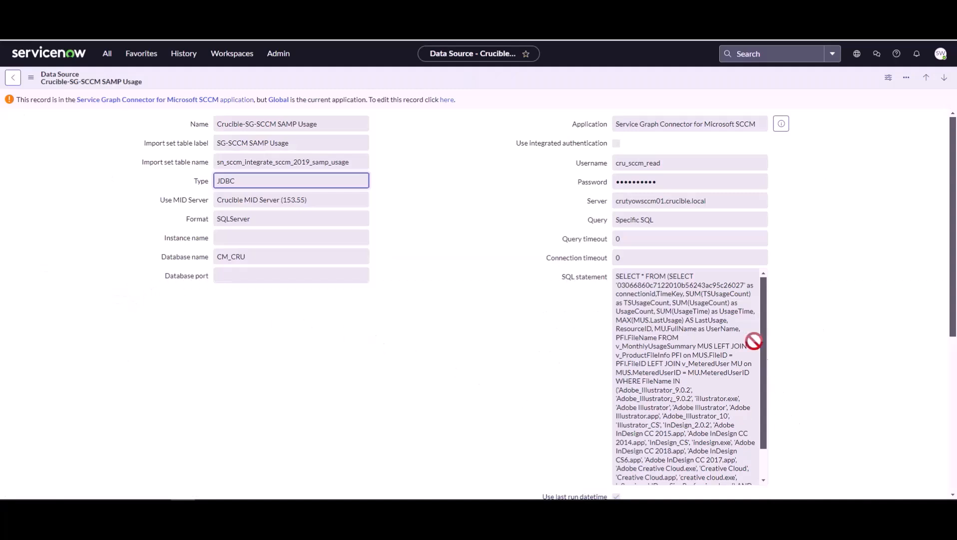
pyautogui.scroll(-2, 752, 359)
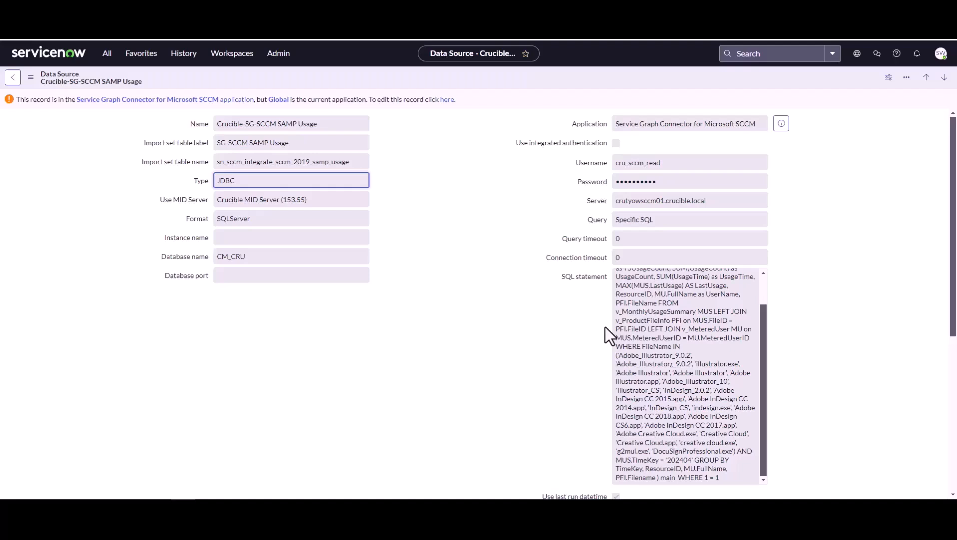
# Step: Open the SCCM import schedules and filter the scheduled data imports by name with "*usage"
pyautogui.click(107, 55)
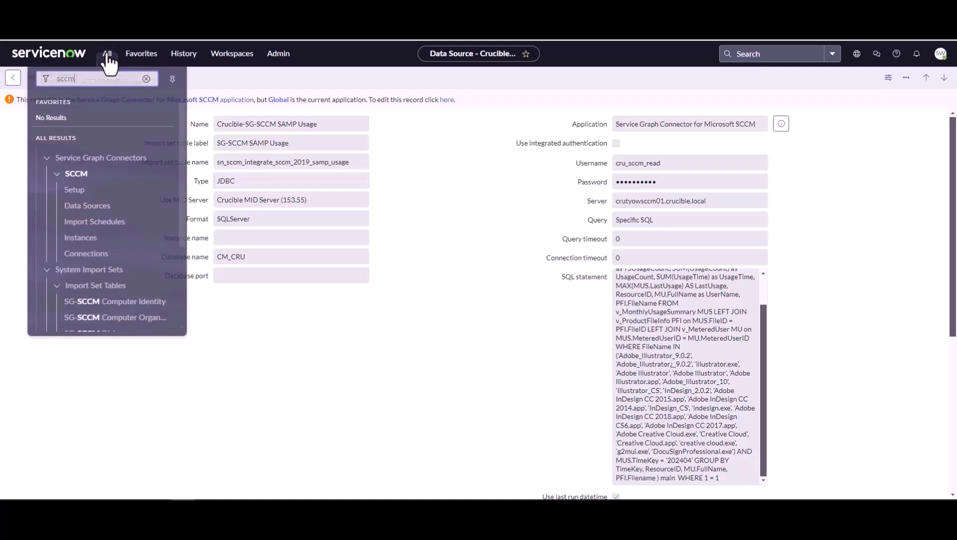
pyautogui.click(106, 221)
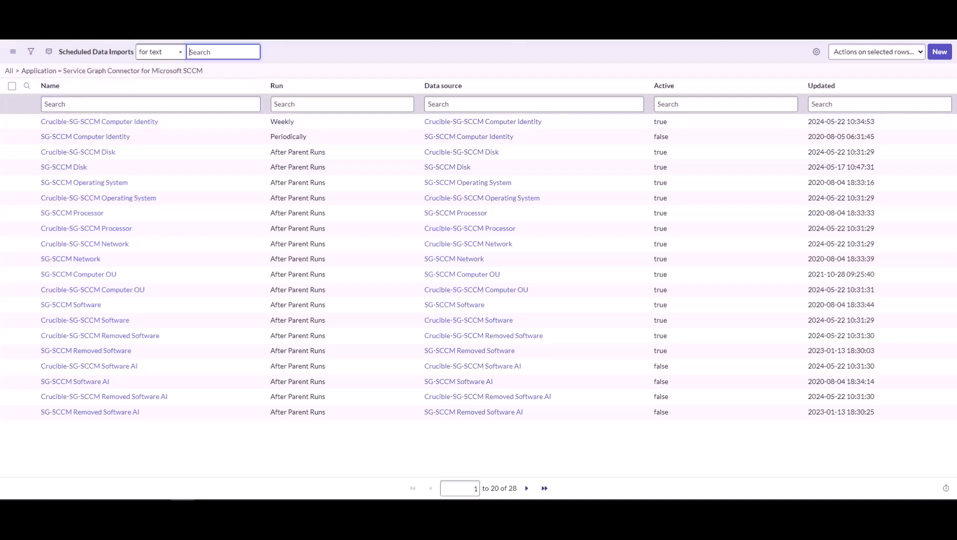
pyautogui.click(134, 107)
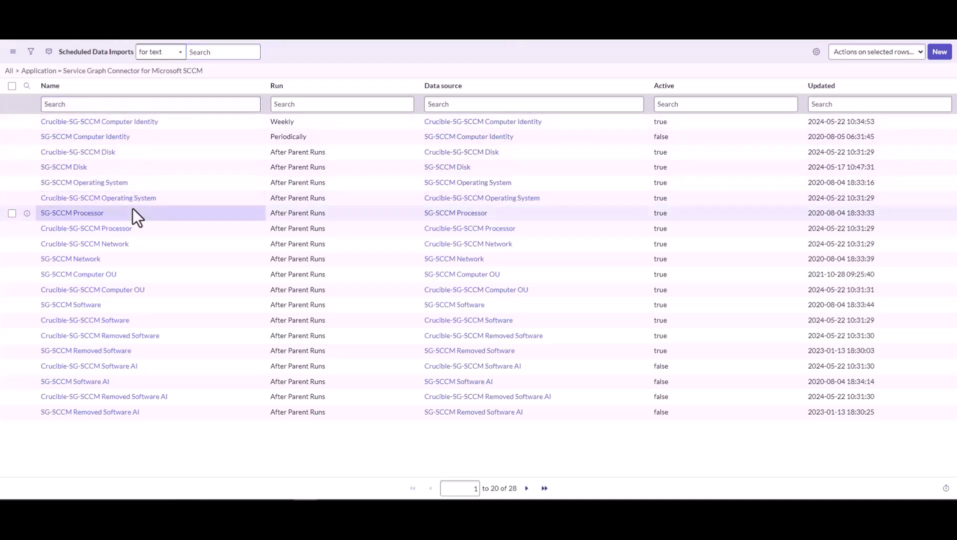
pyautogui.click(139, 104)
pyautogui.write('*sa')
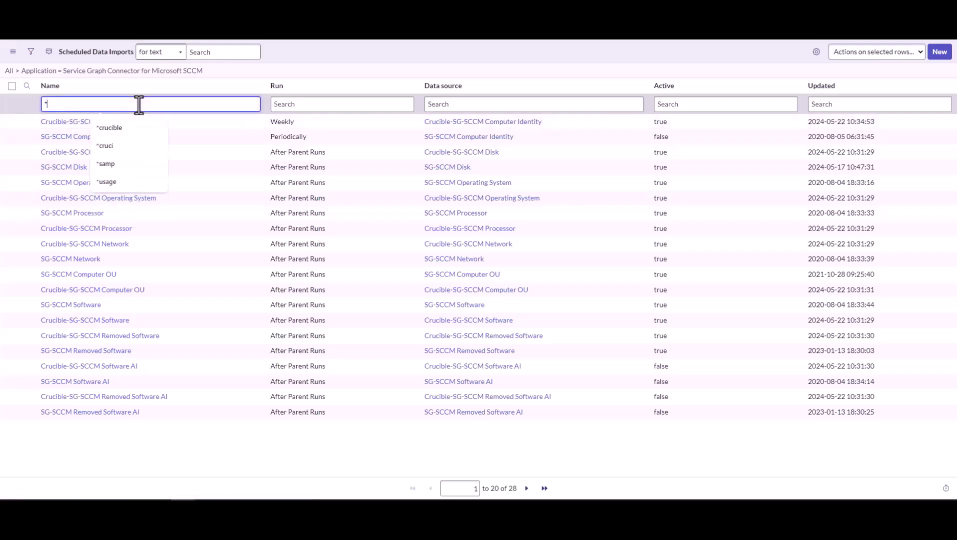
pyautogui.press('BackSpace')
pyautogui.press('BackSpace')
pyautogui.write('usage')
pyautogui.press('Return')
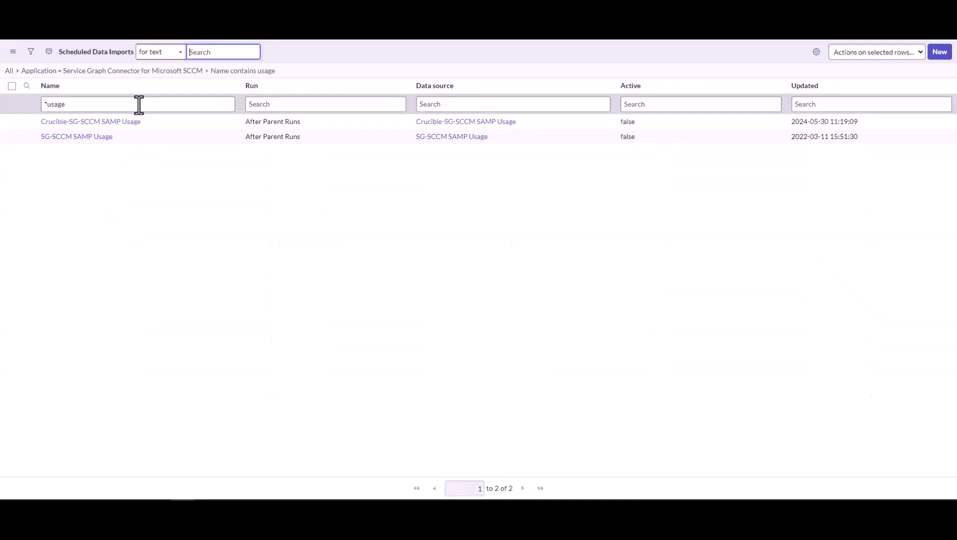
# Step: Execute the Crucible-SG-SCCM SAMP Usage scheduled import and check the SQL statement in its data source
pyautogui.click(98, 125)
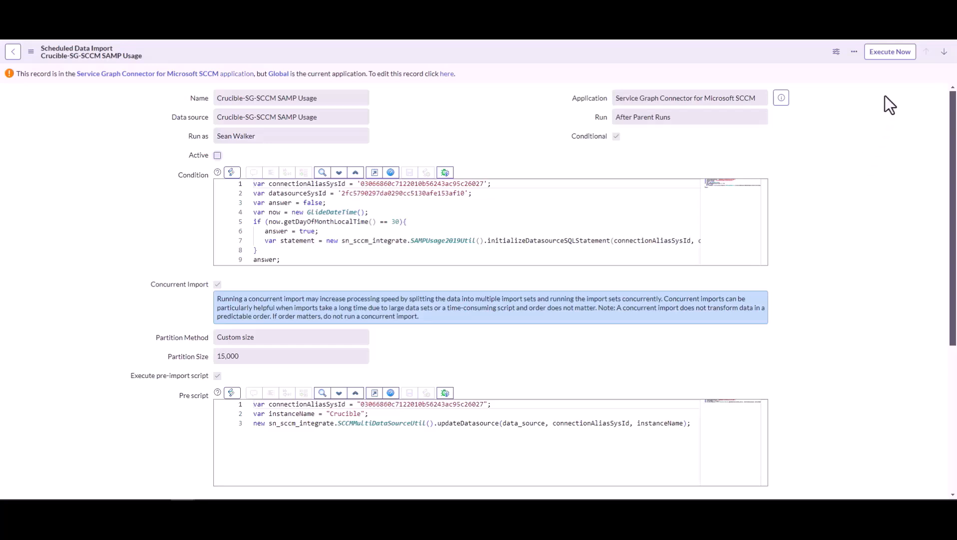
pyautogui.click(892, 59)
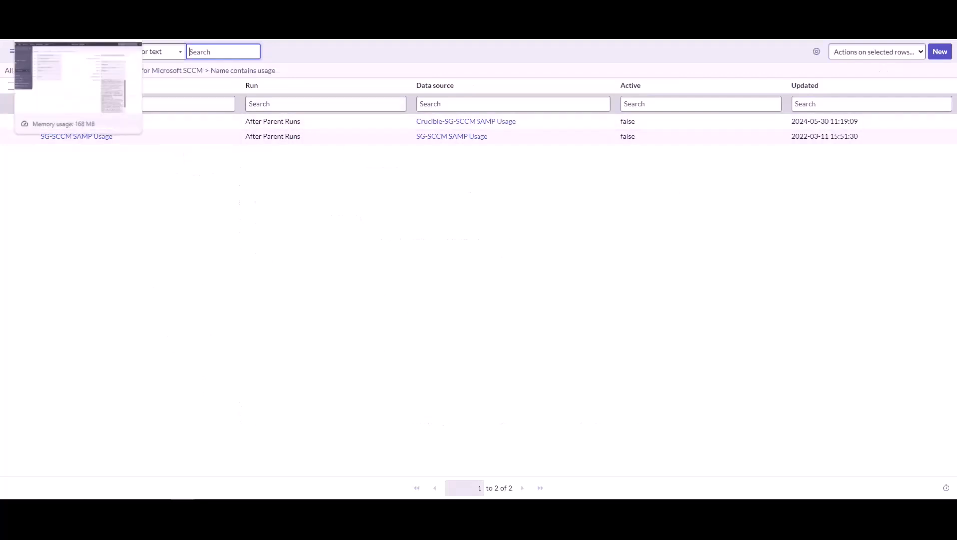
pyautogui.click(80, 20)
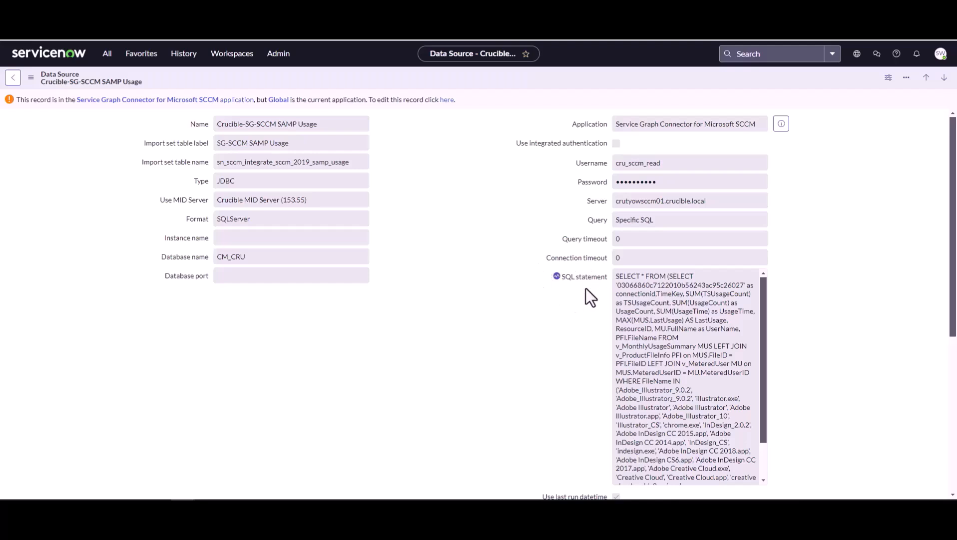
pyautogui.scroll(-1, 584, 322)
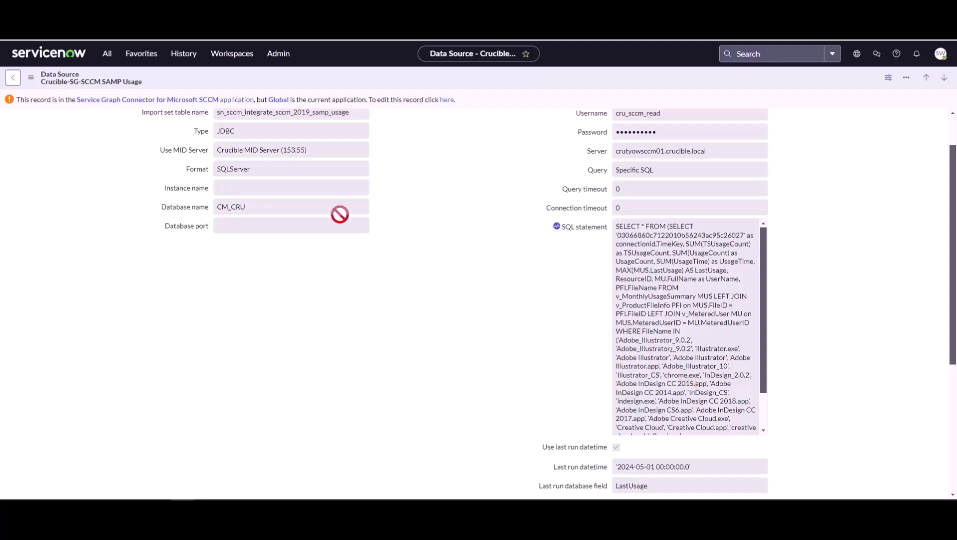
# Step: Open Software Asset Workspace and go to the Software usage list in License operations
pyautogui.click(243, 58)
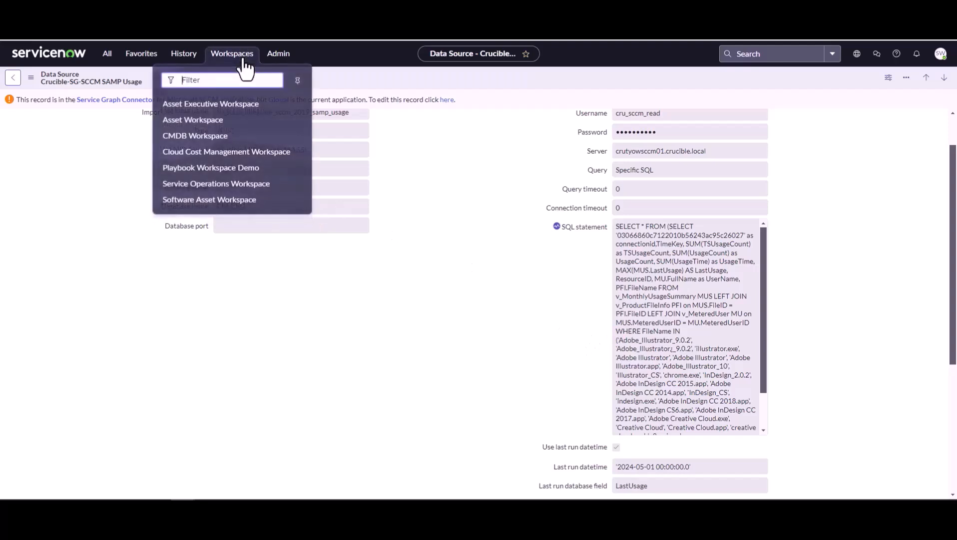
pyautogui.click(212, 202)
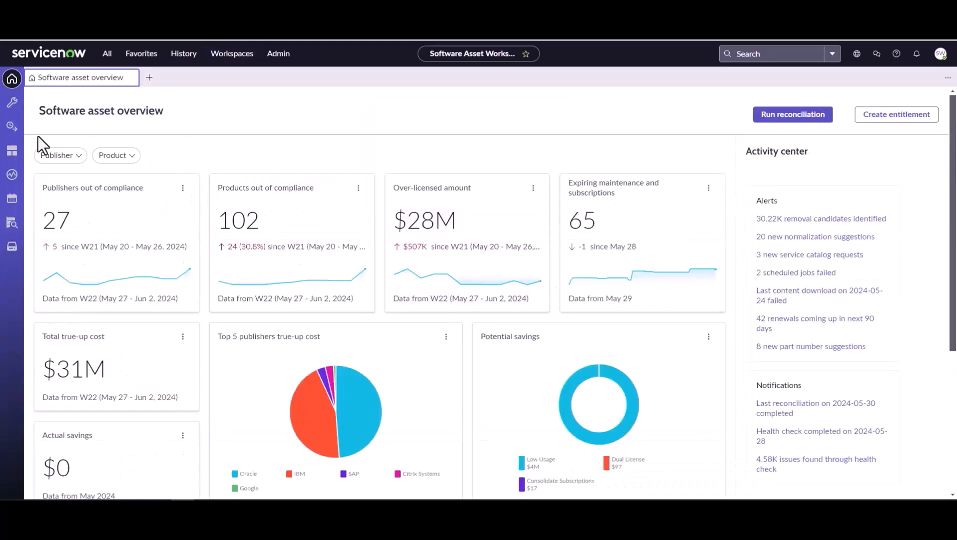
pyautogui.click(12, 126)
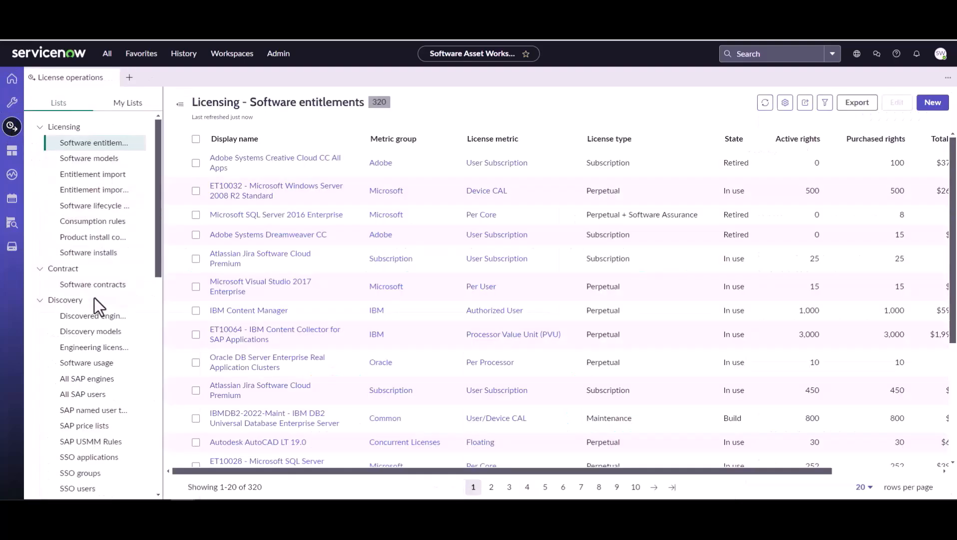
pyautogui.click(70, 363)
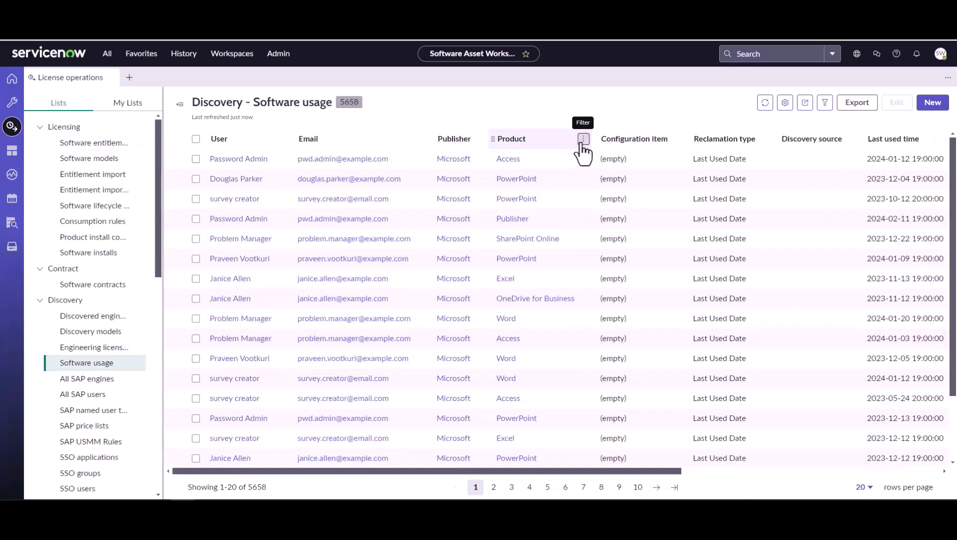
# Step: Filter the Software usage list to records whose product contains "chrome"
pyautogui.click(583, 139)
pyautogui.click(527, 240)
pyautogui.write('chrome')
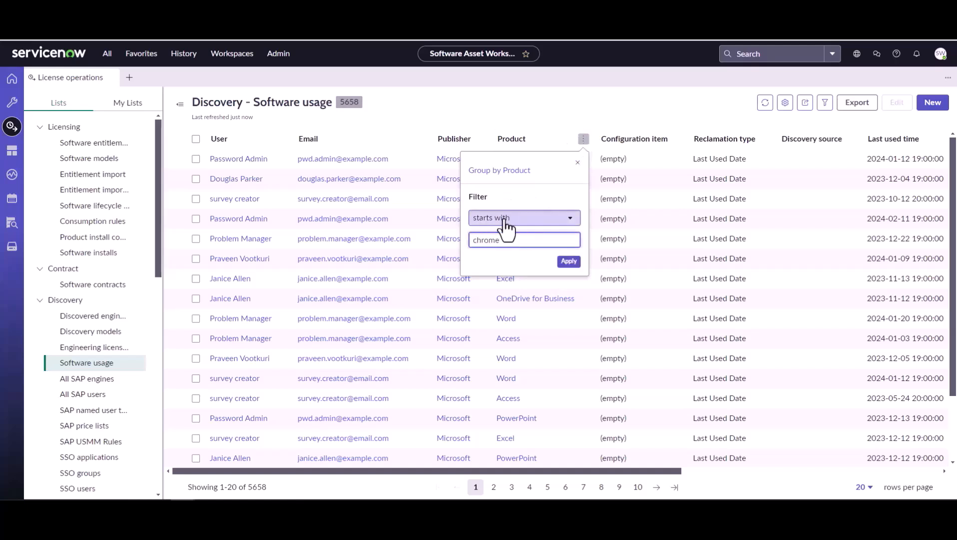
pyautogui.click(505, 218)
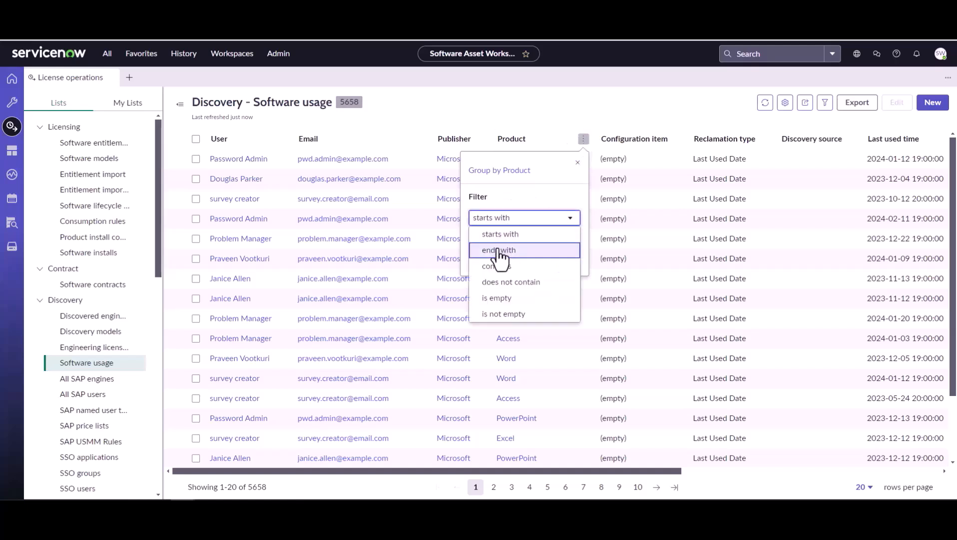
pyautogui.click(497, 268)
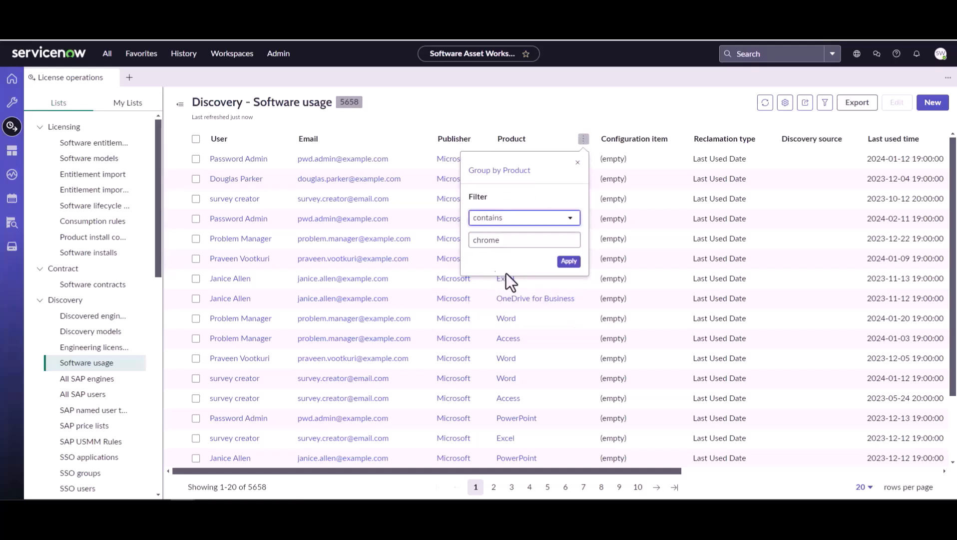
pyautogui.click(568, 262)
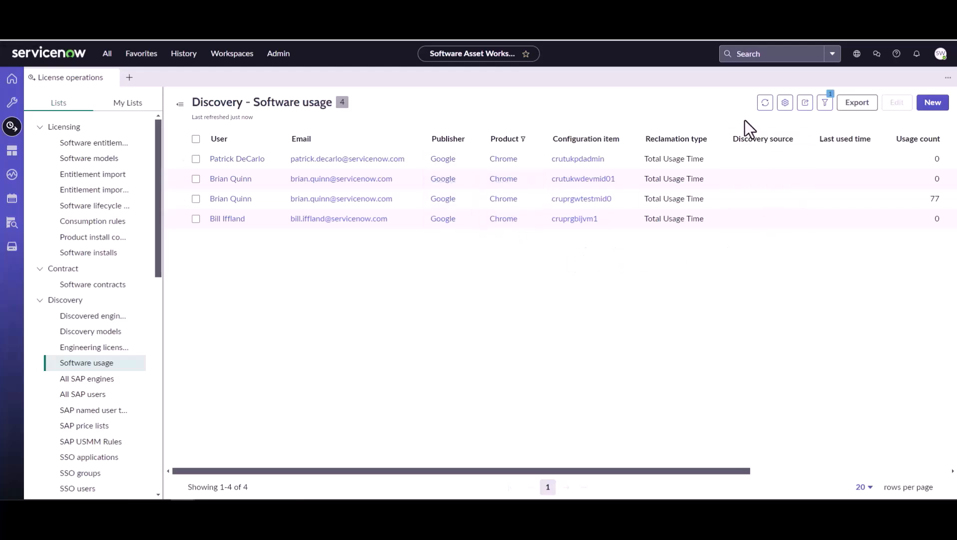
# Step: Add the Updated column to the Software usage list and check the Chrome records across all columns
pyautogui.click(787, 116)
pyautogui.click(788, 122)
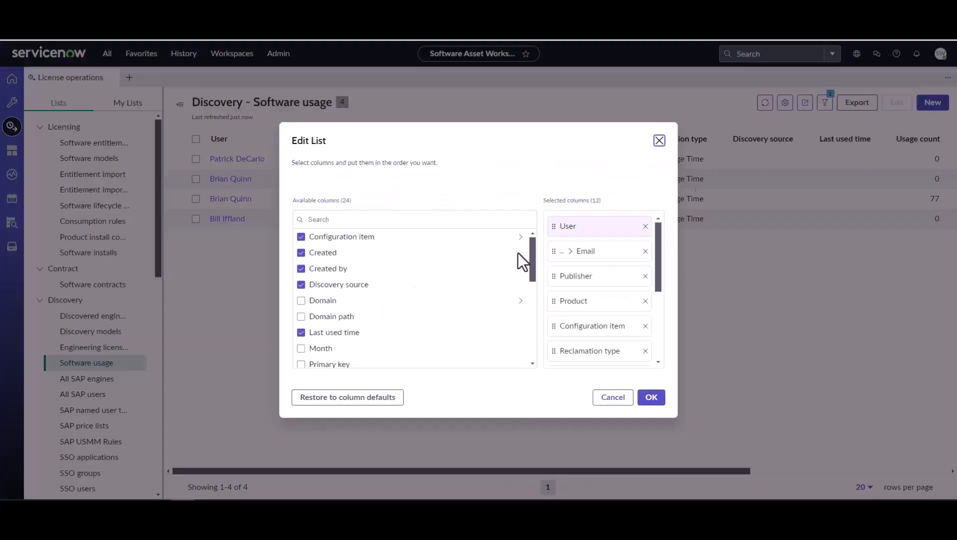
pyautogui.scroll(-5, 348, 313)
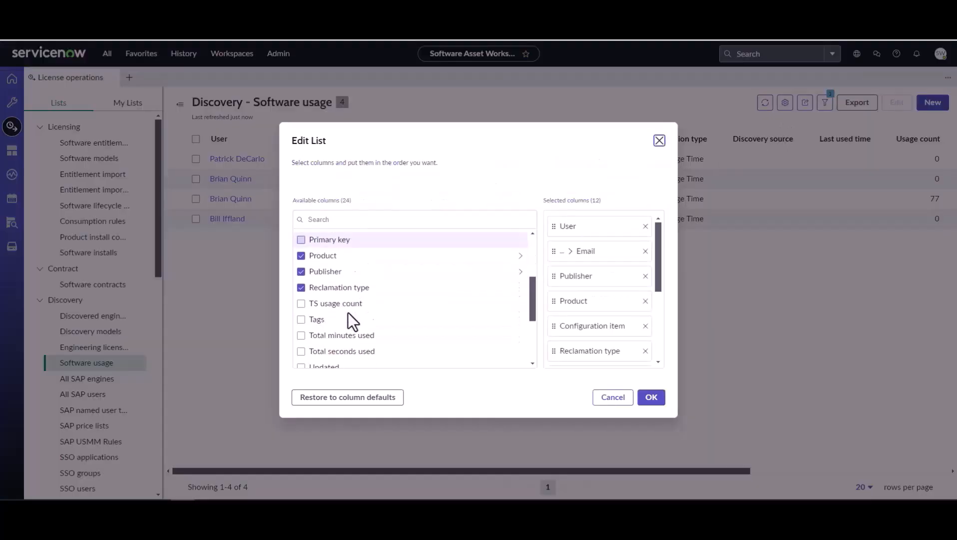
pyautogui.scroll(-1, 347, 312)
pyautogui.click(309, 251)
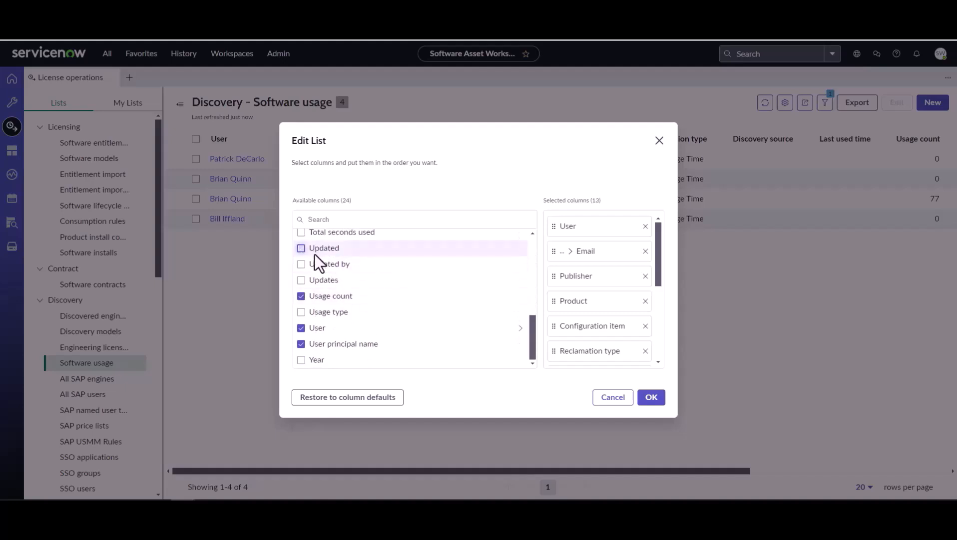
pyautogui.click(653, 398)
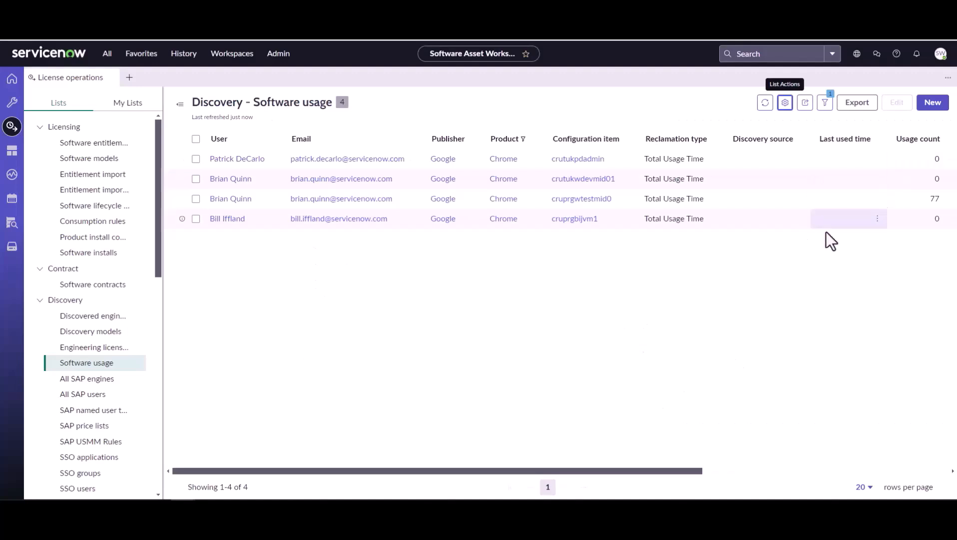
pyautogui.moveTo(678, 471); pyautogui.dragTo(876, 465)
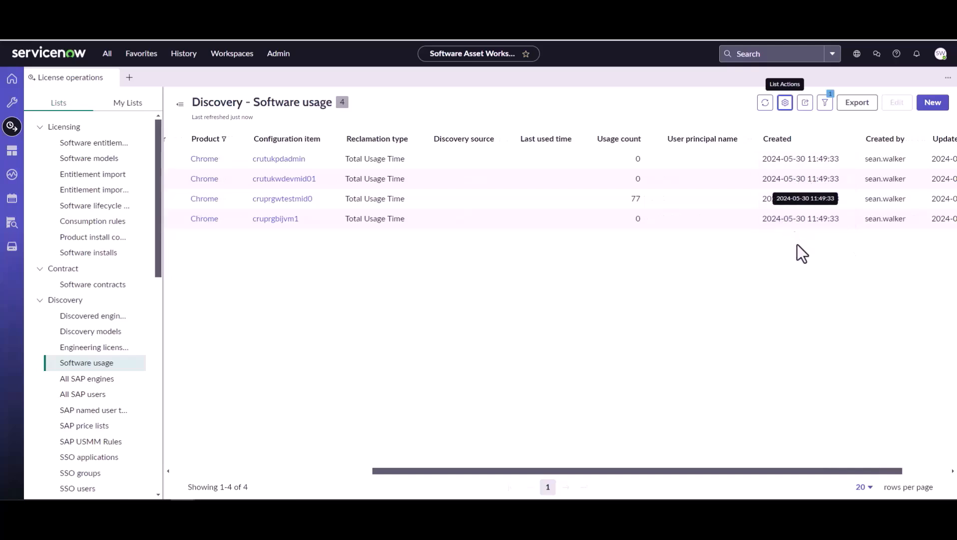
pyautogui.moveTo(730, 473); pyautogui.dragTo(420, 449)
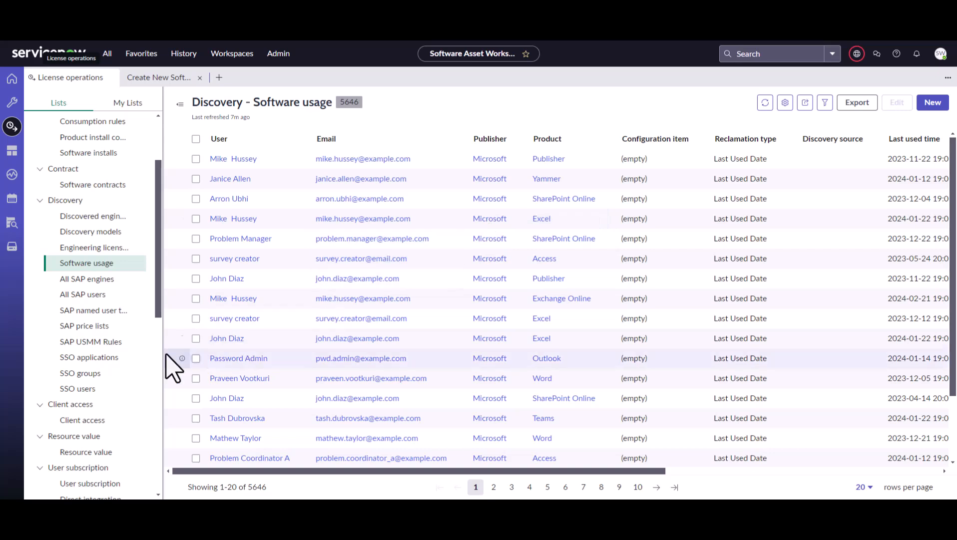
# Step: Open the Direct integration profiles list under User subscription and look through the available subscription profiles
pyautogui.scroll(-1, 101, 359)
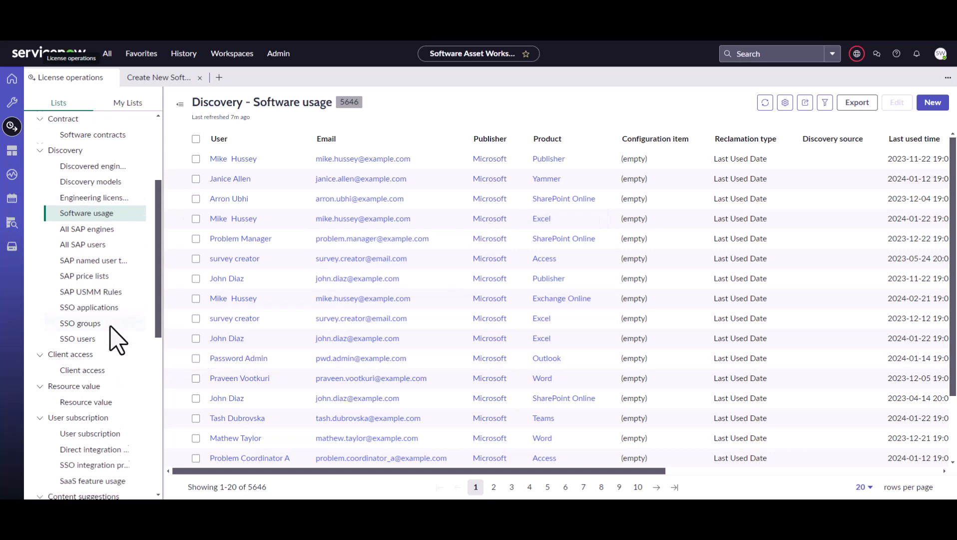
pyautogui.scroll(-1, 108, 359)
pyautogui.click(97, 400)
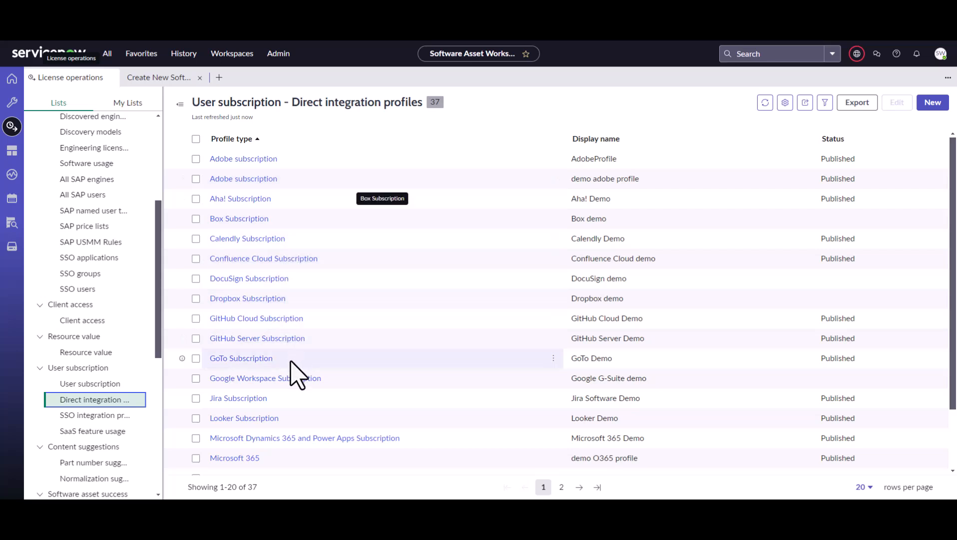
pyautogui.scroll(-1, 298, 369)
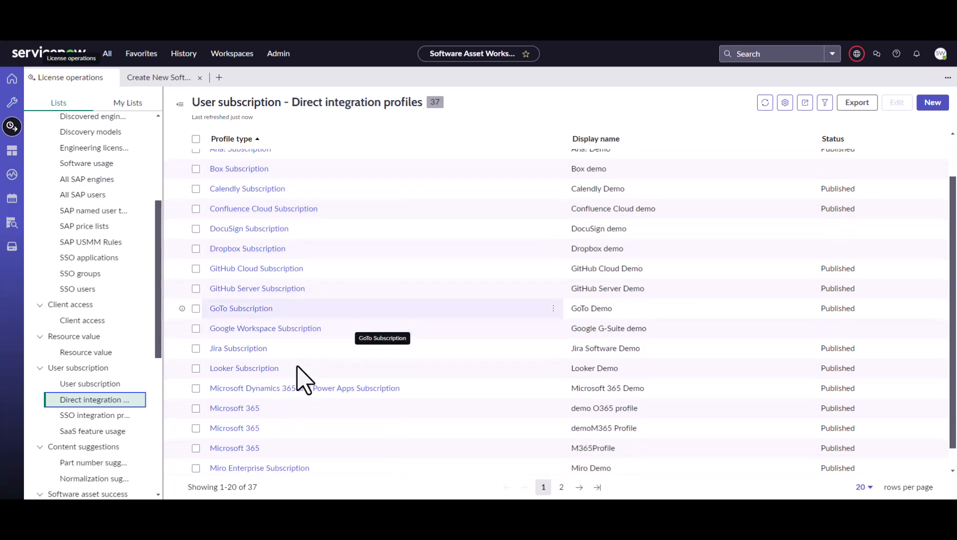
pyautogui.scroll(-1, 297, 368)
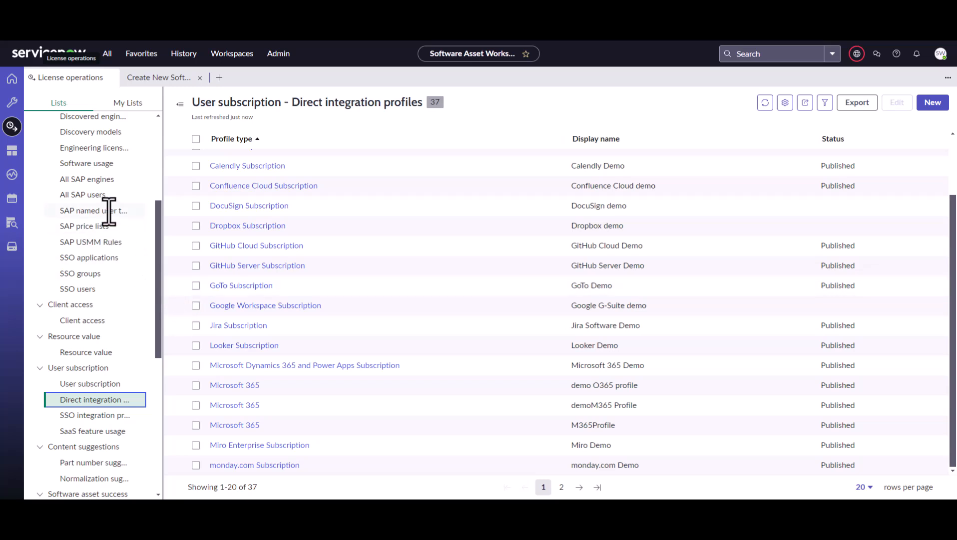
# Step: Return to the Software usage list and view the filter options of the Publisher column
pyautogui.click(94, 165)
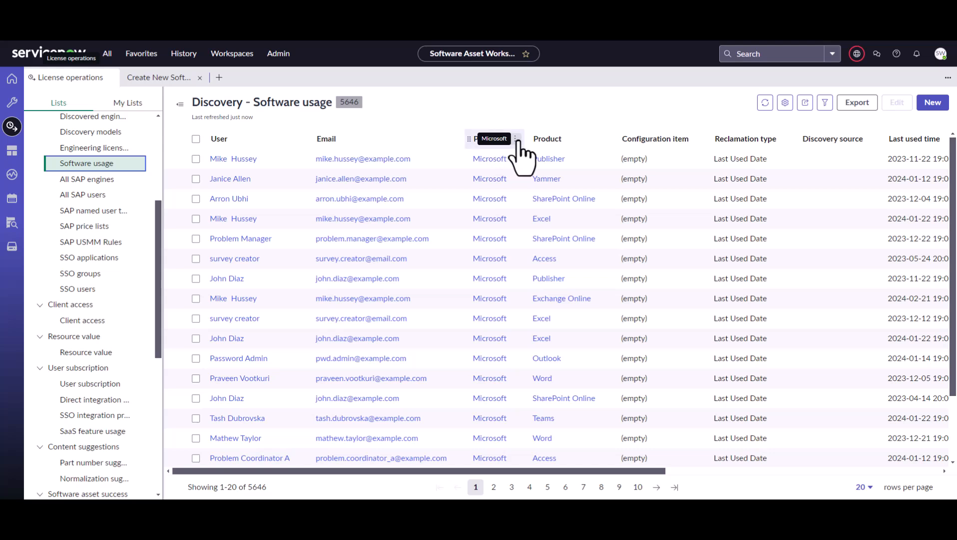
pyautogui.click(516, 140)
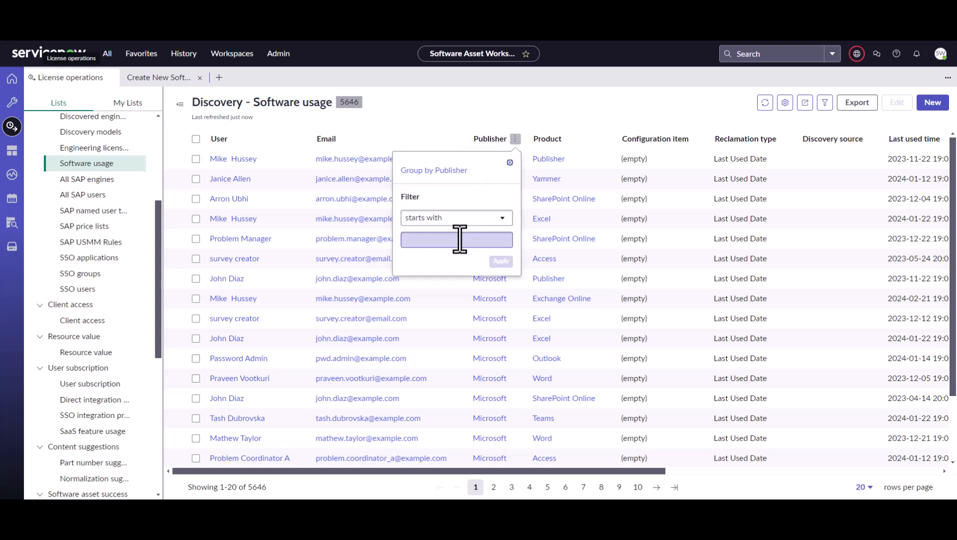
pyautogui.click(515, 140)
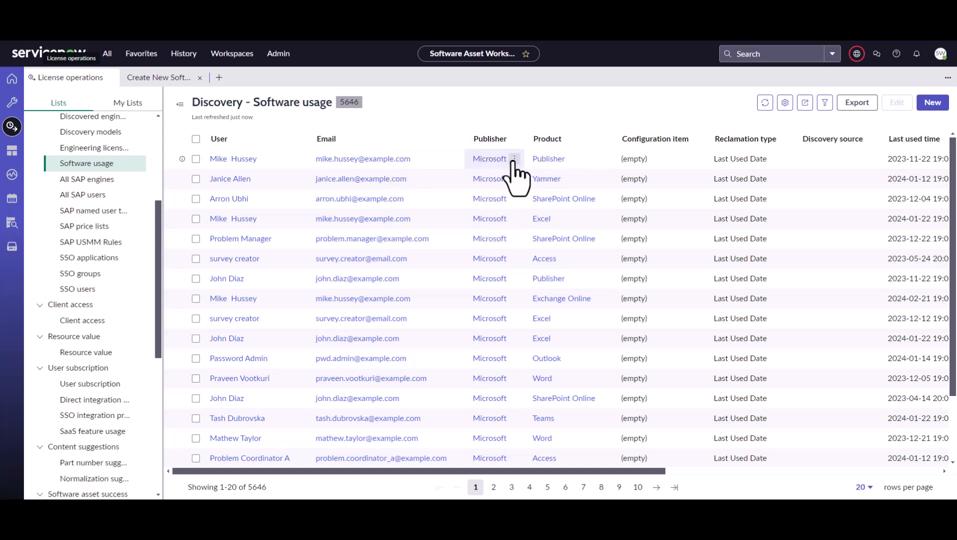
# Step: Filter the Software usage list to records matching the publisher Microsoft and group them by Product
pyautogui.click(514, 159)
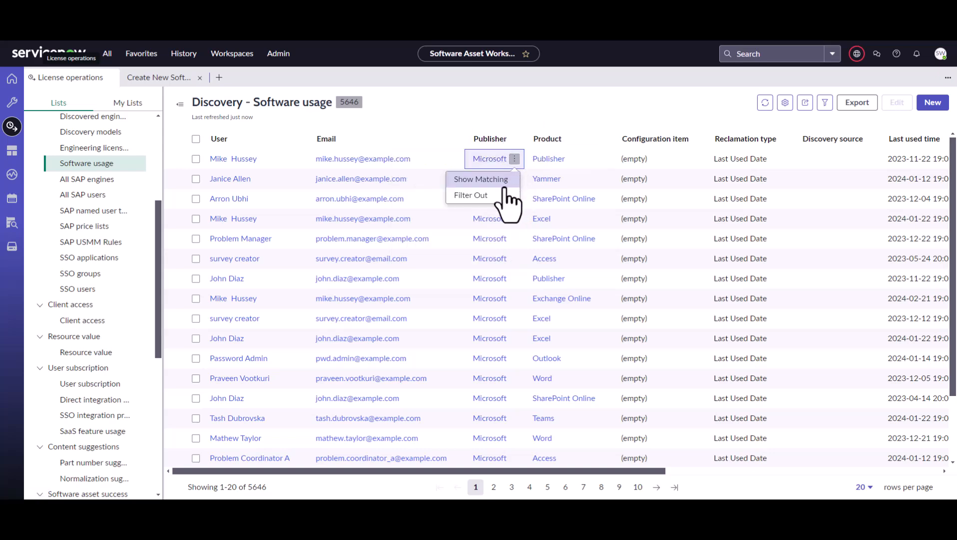
pyautogui.click(503, 184)
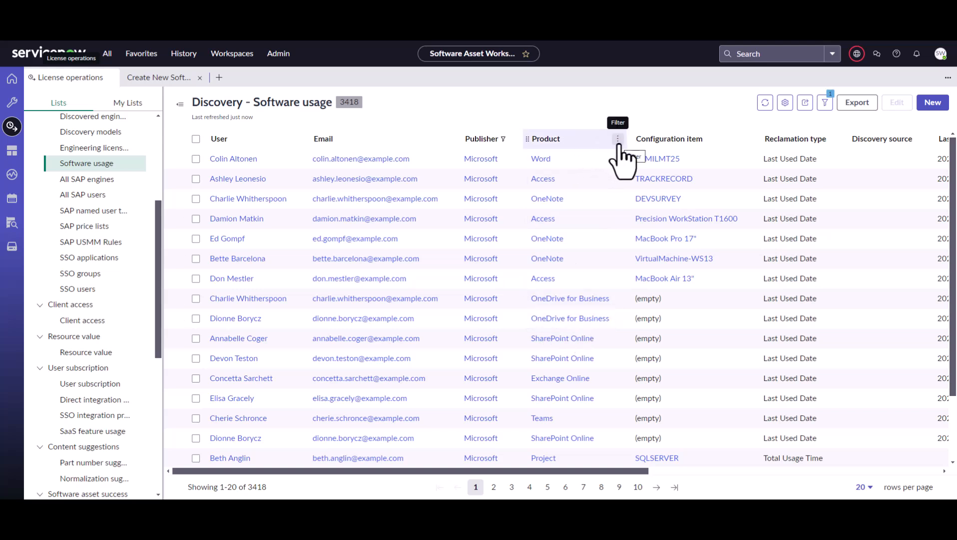
pyautogui.click(618, 139)
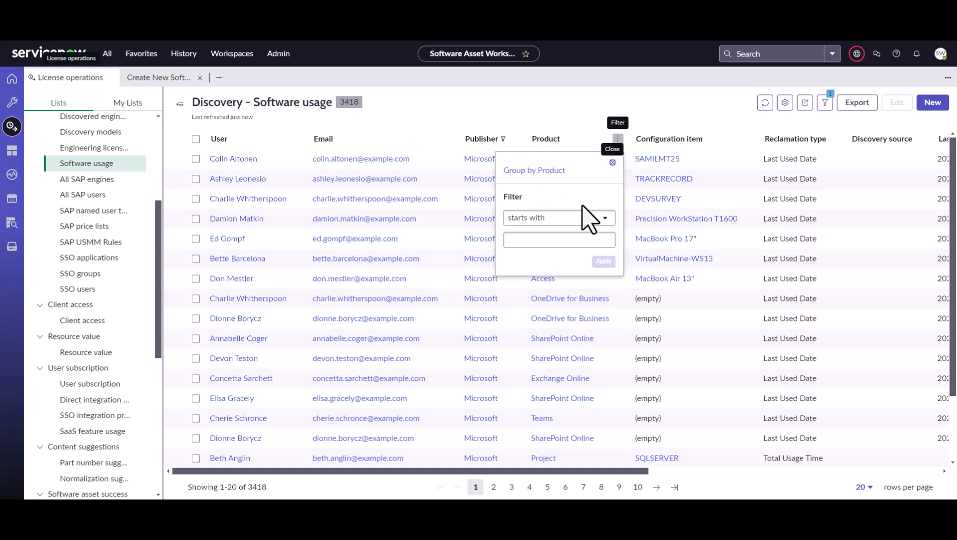
pyautogui.click(553, 172)
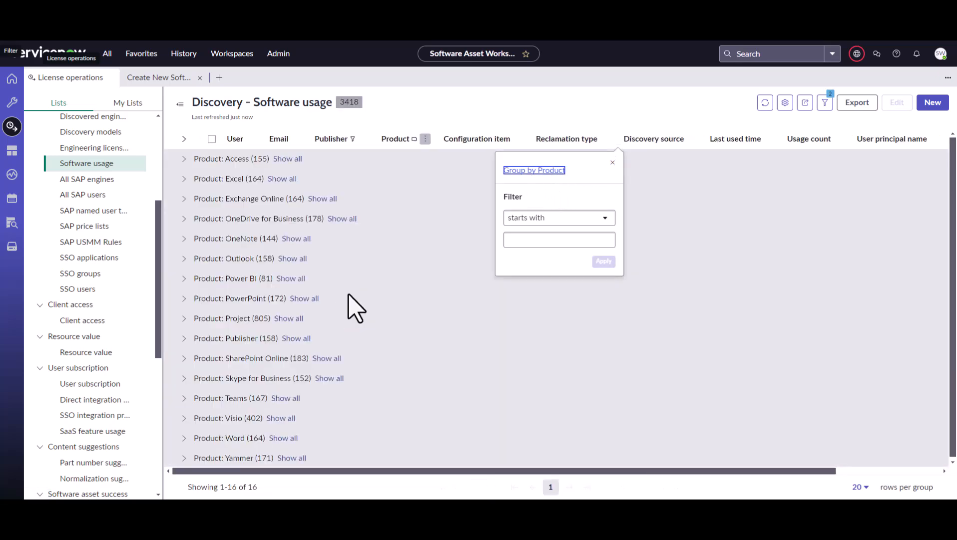
pyautogui.click(348, 294)
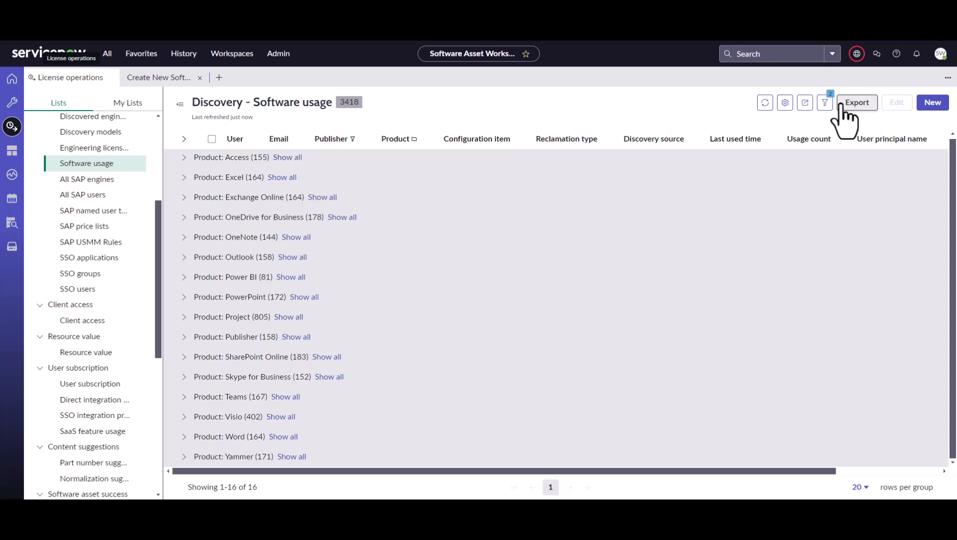
# Step: Restore the Software usage list's default filters, removing the Microsoft filter and the Product grouping
pyautogui.click(825, 103)
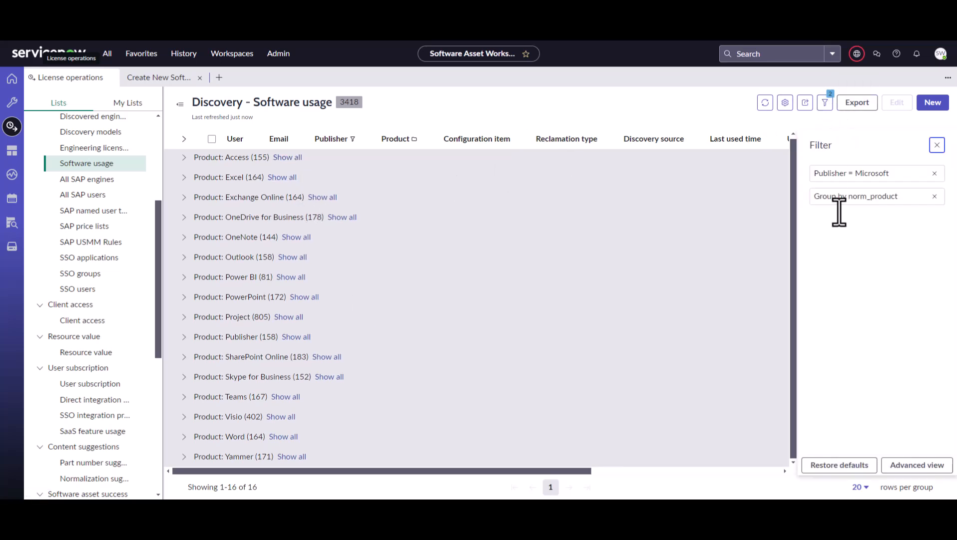
pyautogui.click(844, 465)
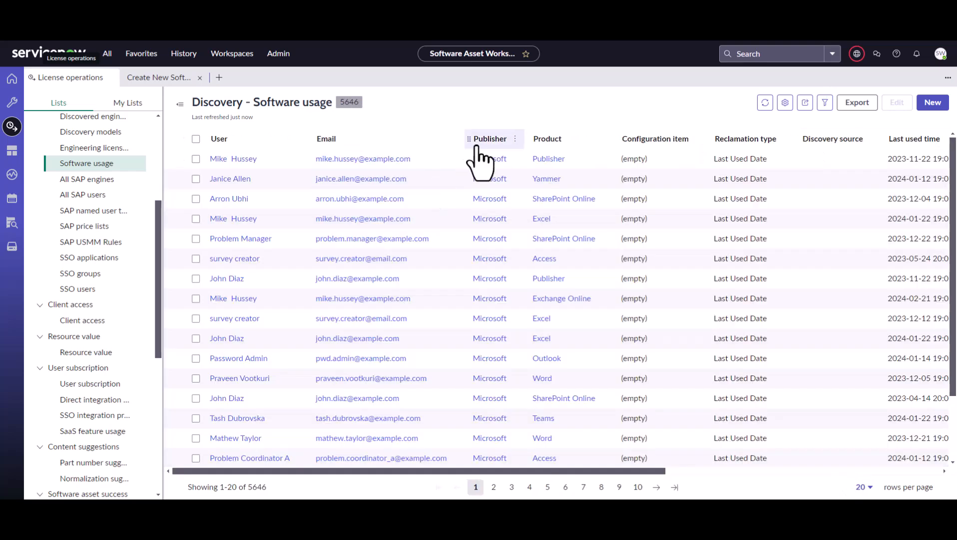
# Step: Group the Software usage list by Publisher and expand the TechSmith and Adobe Systems groups
pyautogui.click(516, 139)
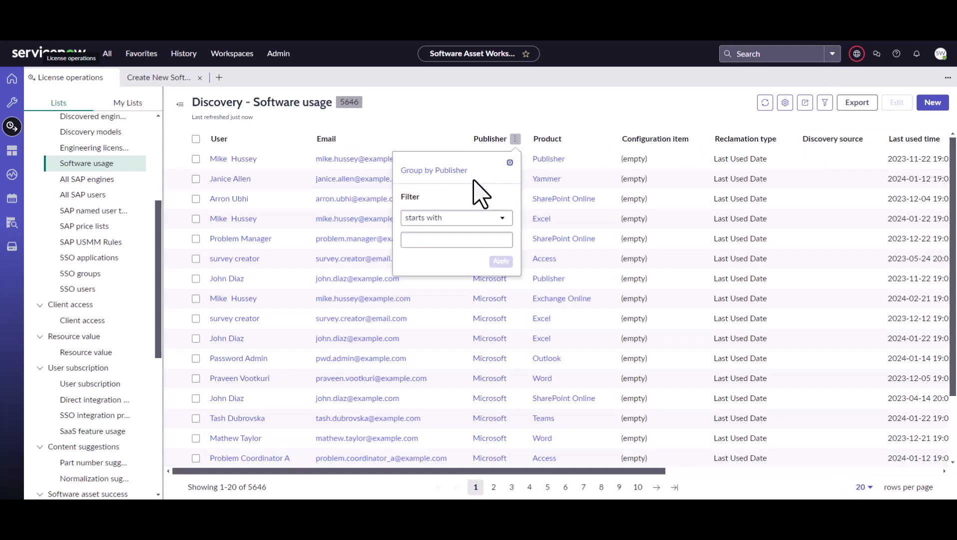
pyautogui.click(457, 171)
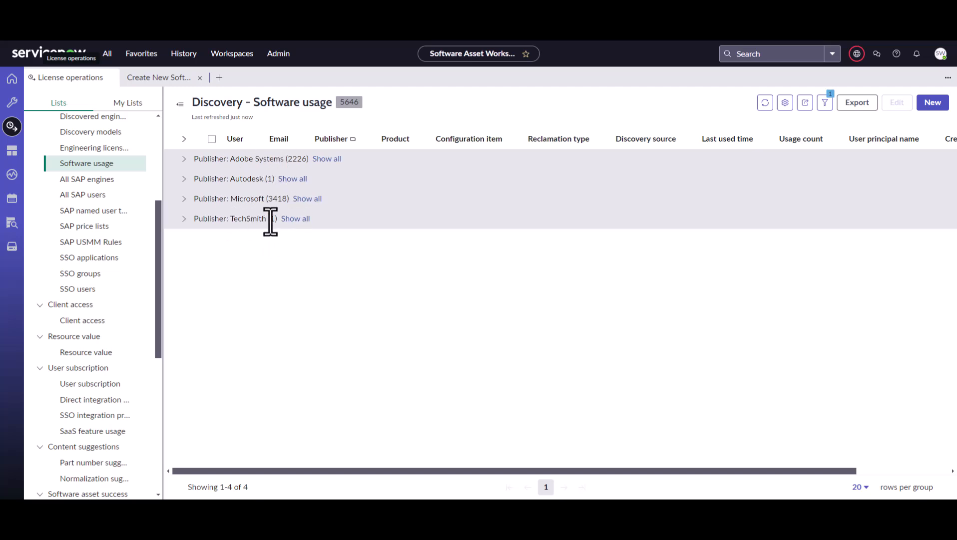
pyautogui.click(184, 219)
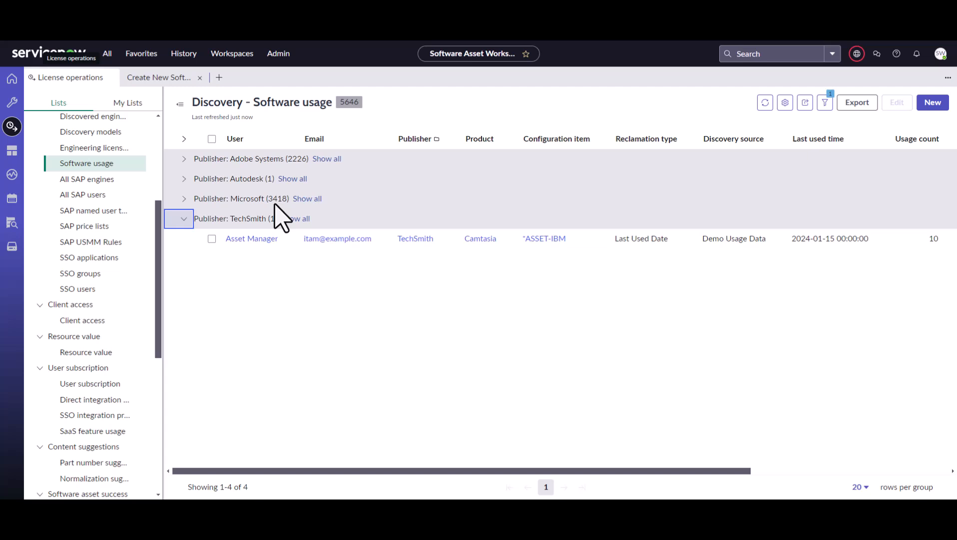
pyautogui.click(185, 159)
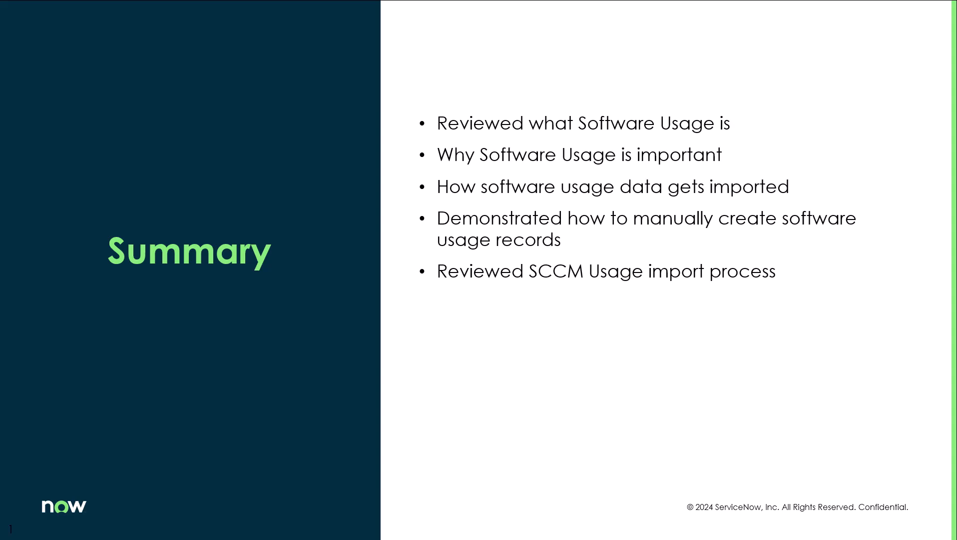
pyautogui.click(466, 68)
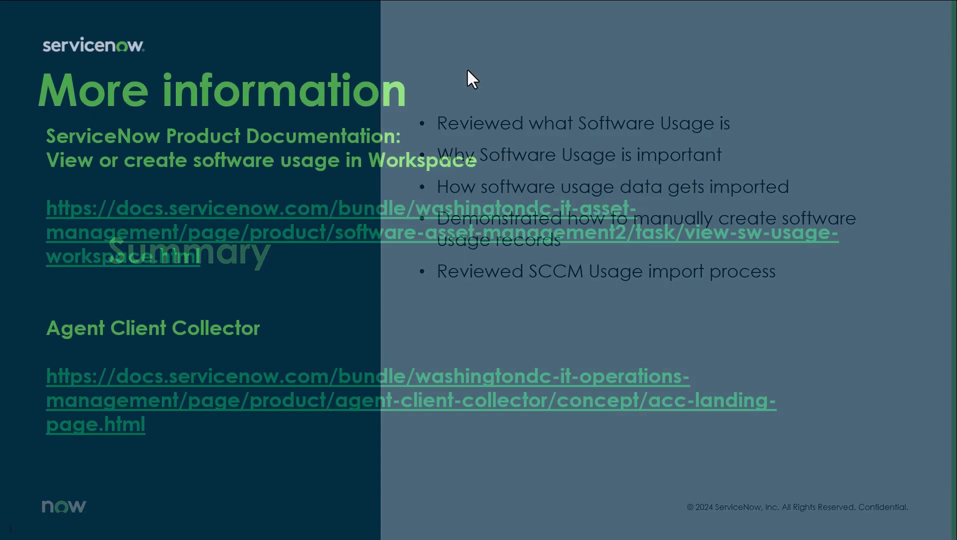